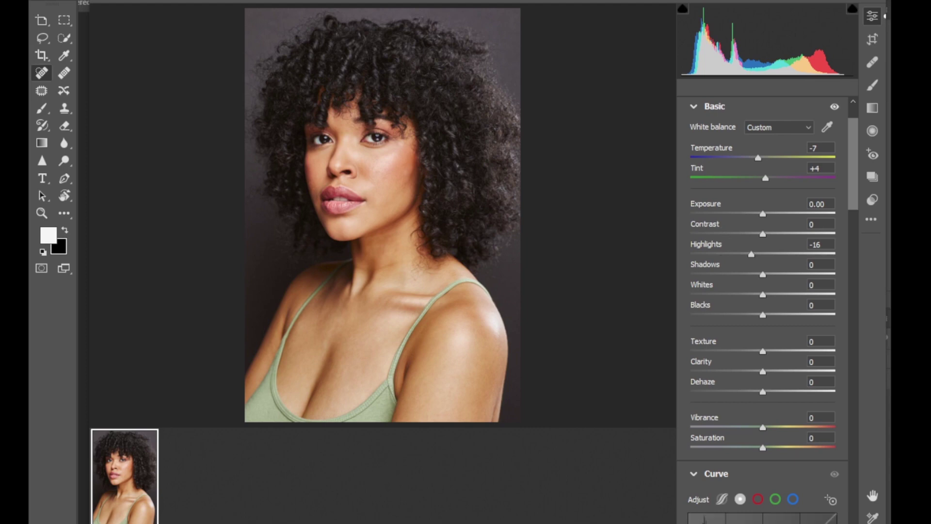
# Step: Open the adjusted portrait from Camera Raw as an editable document
pyautogui.keyDown('alt'); pyautogui.click(822, 523); pyautogui.keyUp('alt')
pyautogui.hotkey('ctrl', 'z')
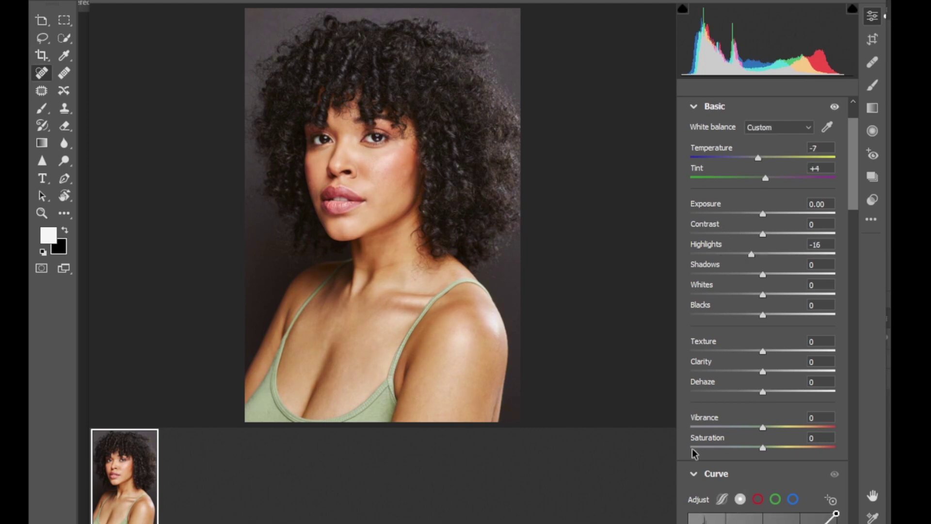
pyautogui.click(832, 521)
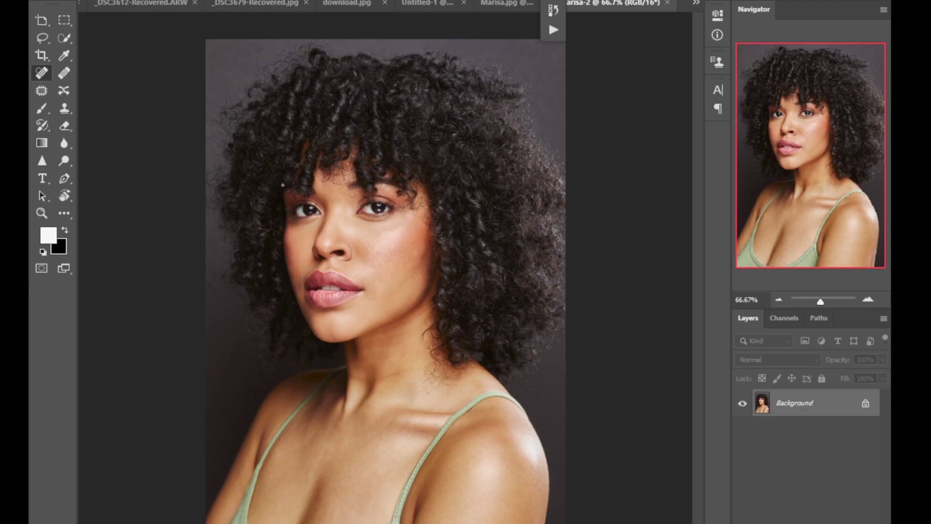
# Step: Crop the portrait to its full width, keeping the space above the hair and cutting off the lower torso
pyautogui.click(43, 56)
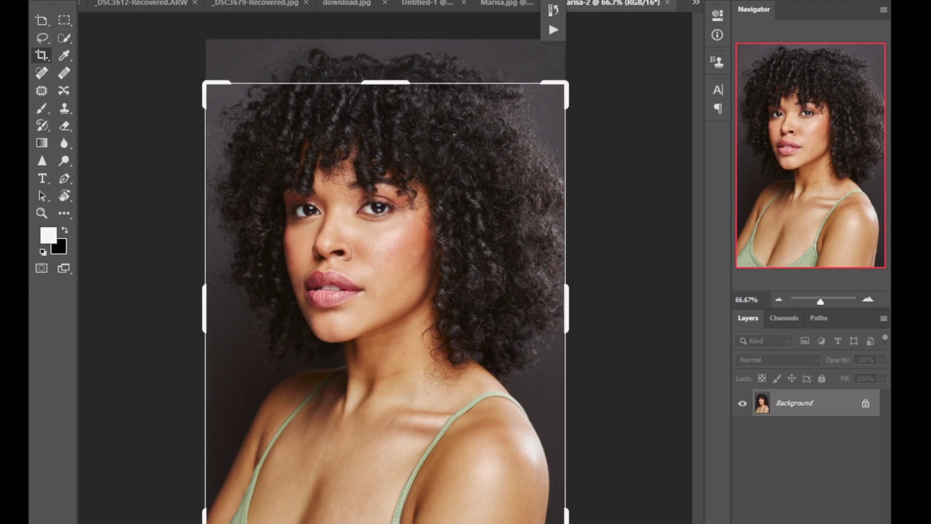
pyautogui.moveTo(399, 340); pyautogui.dragTo(407, 387)
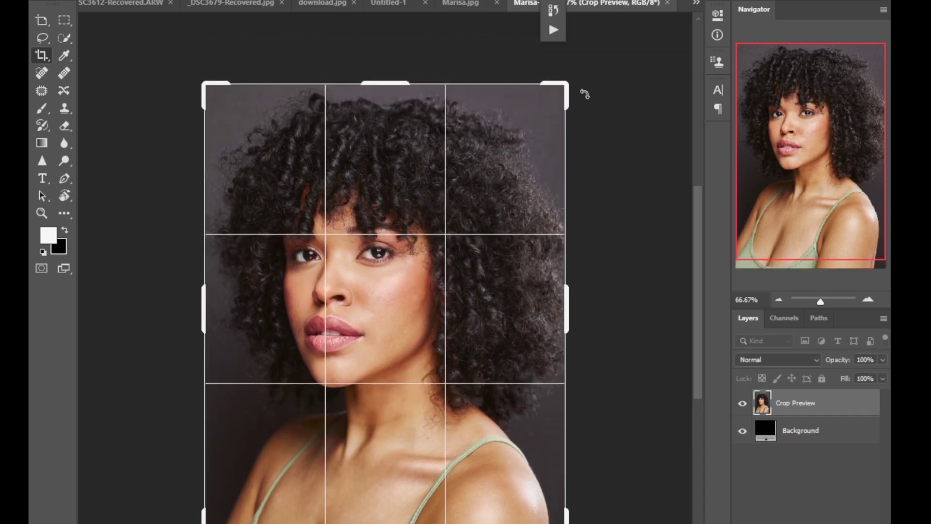
pyautogui.moveTo(431, 286); pyautogui.dragTo(431, 280)
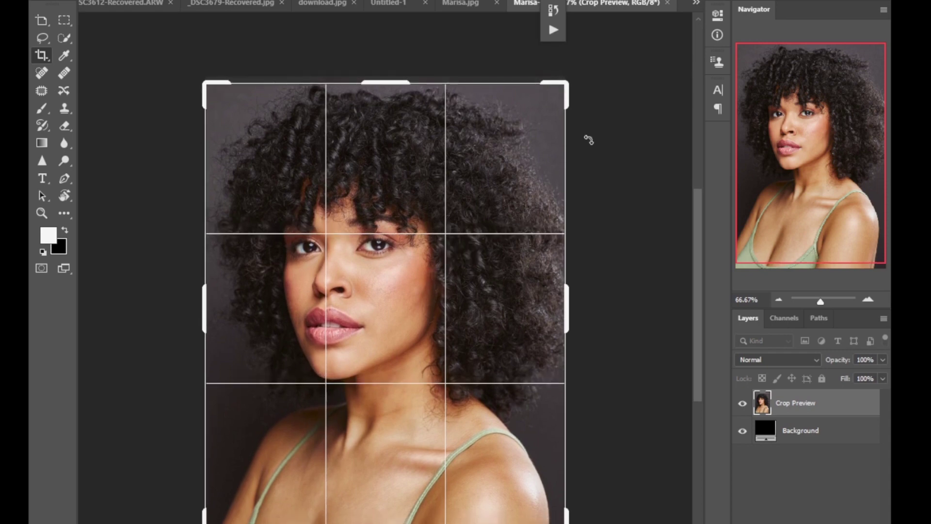
pyautogui.press('Return')
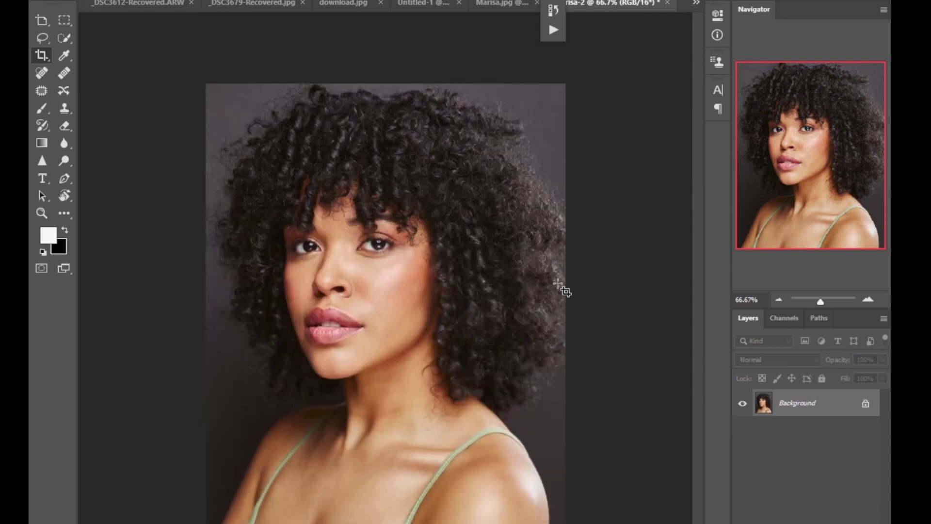
# Step: Duplicate the background layer twice, naming the upper copy "texture" and the lower copy "color"
pyautogui.hotkey('ctrl', 'j')
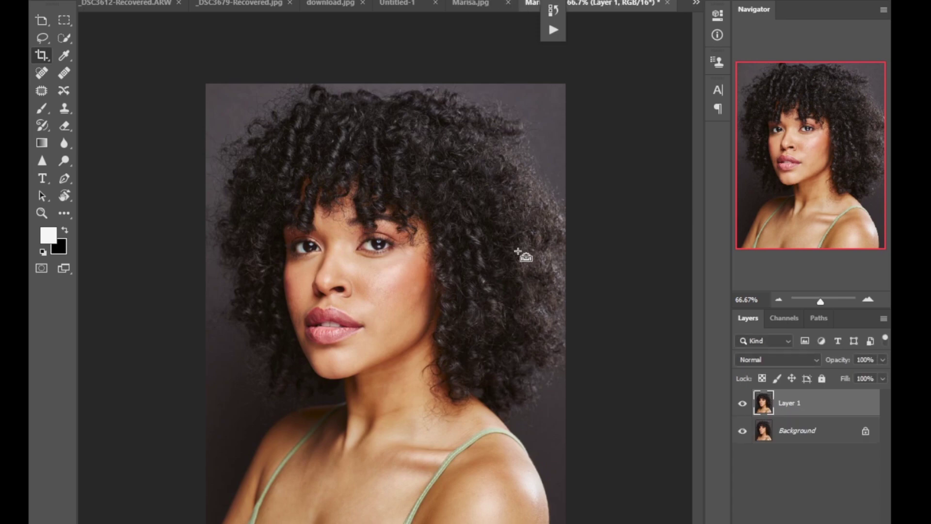
pyautogui.hotkey('ctrl', 'j')
pyautogui.doubleClick(786, 404)
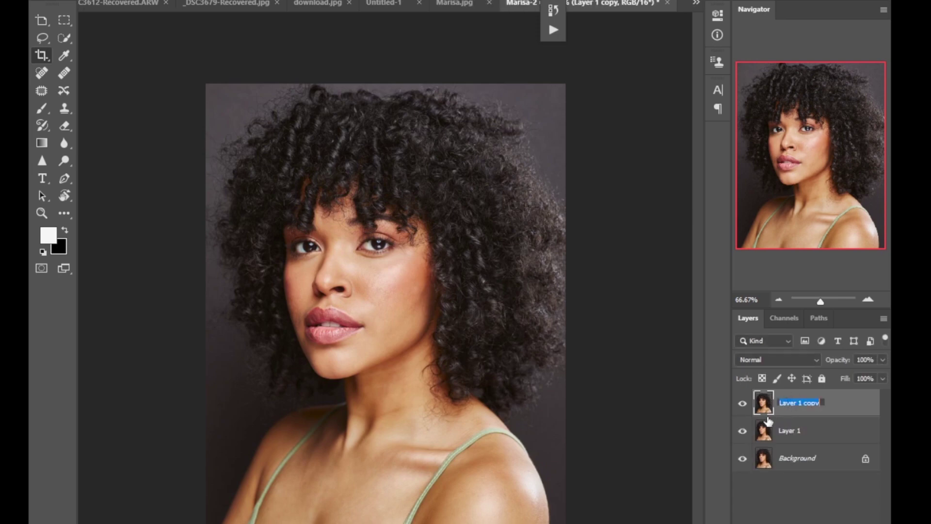
pyautogui.write('d')
pyautogui.write('olor')
pyautogui.doubleClick(788, 432)
pyautogui.doubleClick(791, 402)
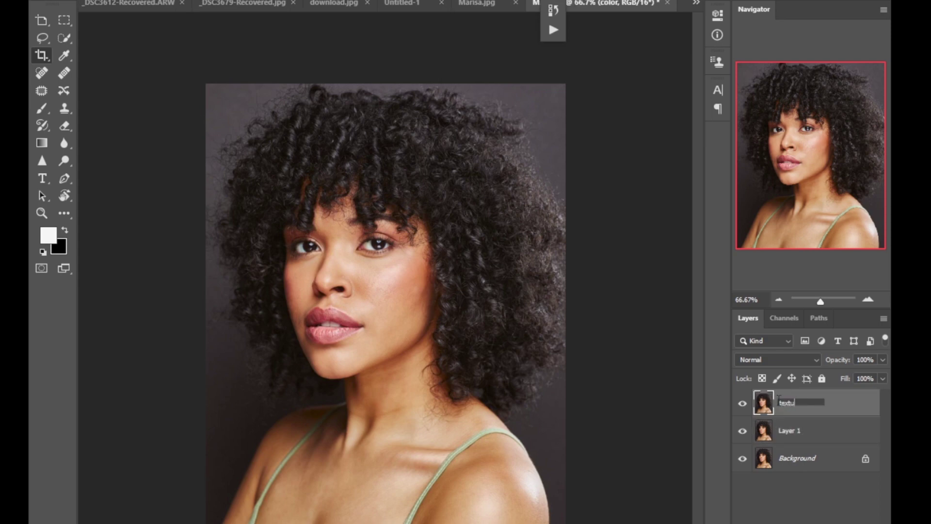
pyautogui.doubleClick(795, 430)
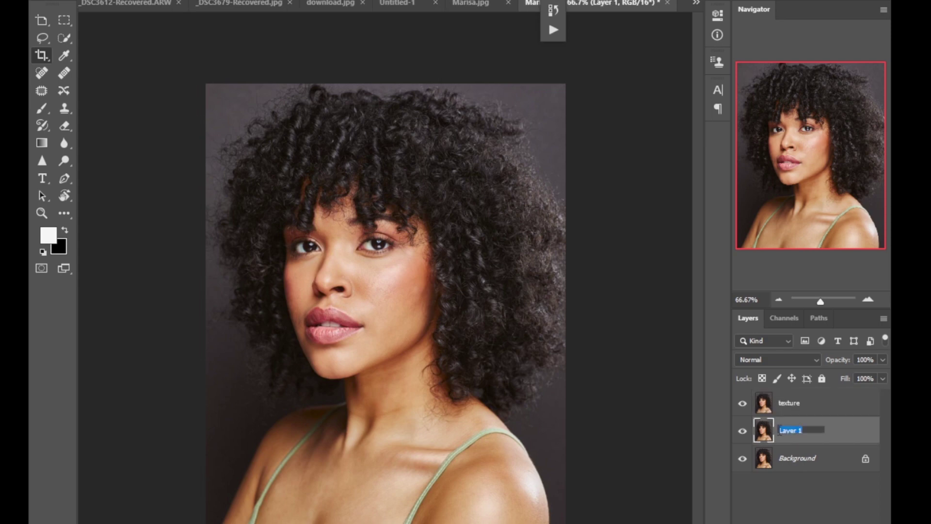
pyautogui.write('d')
pyautogui.press('Return')
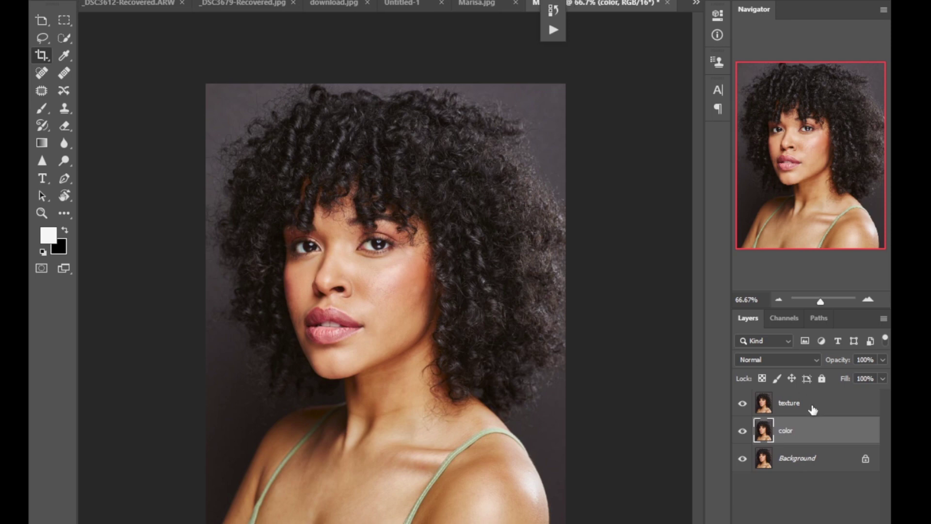
# Step: Hide the texture layer and make the color layer active
pyautogui.click(807, 410)
pyautogui.click(743, 403)
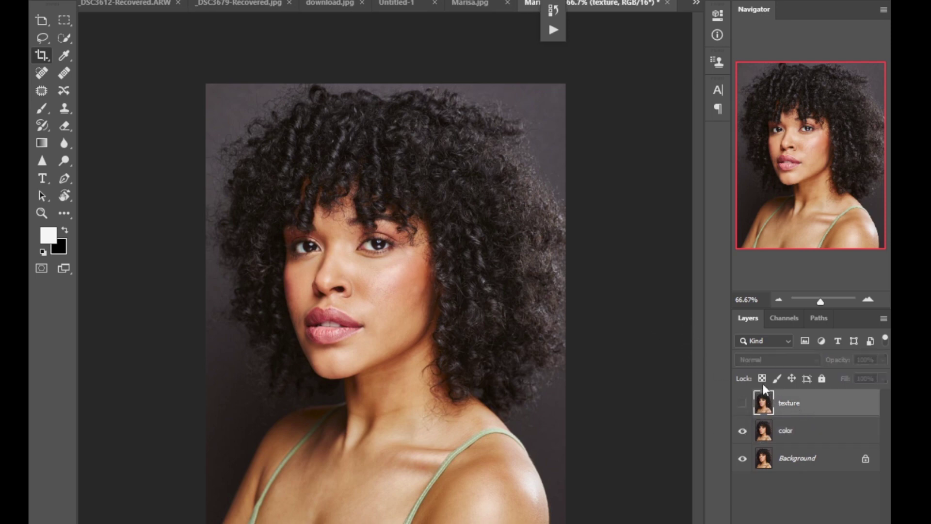
pyautogui.click(794, 436)
# Step: Apply a Gaussian Blur with a radius of 3.3 pixels to the color layer
pyautogui.click(213, 0)
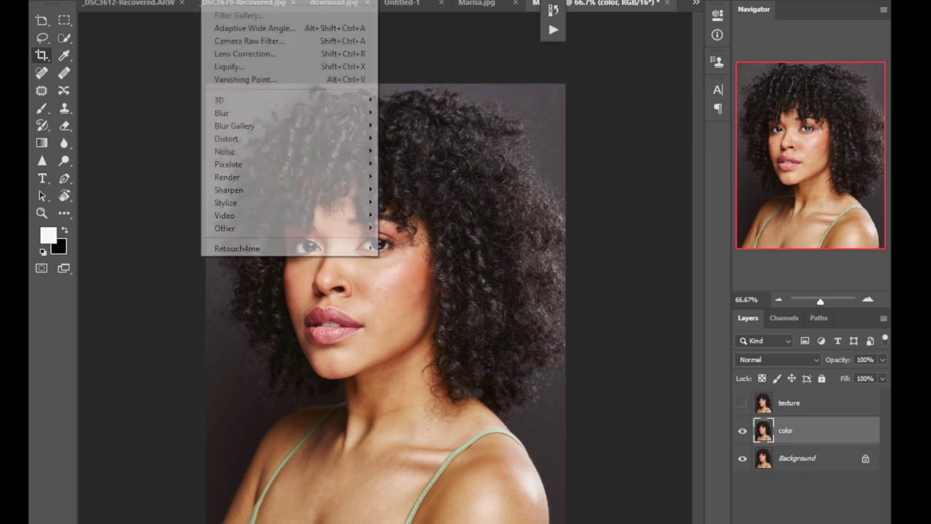
pyautogui.moveTo(224, 116)
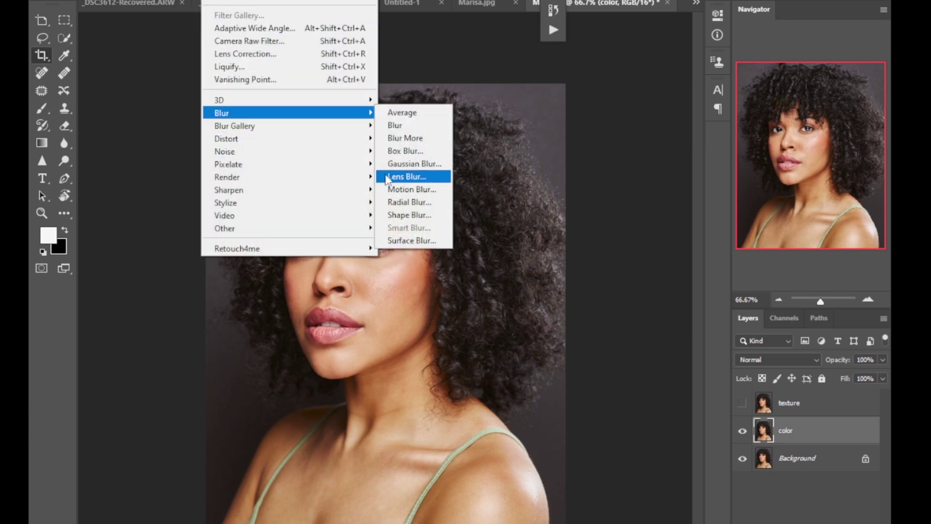
pyautogui.click(395, 165)
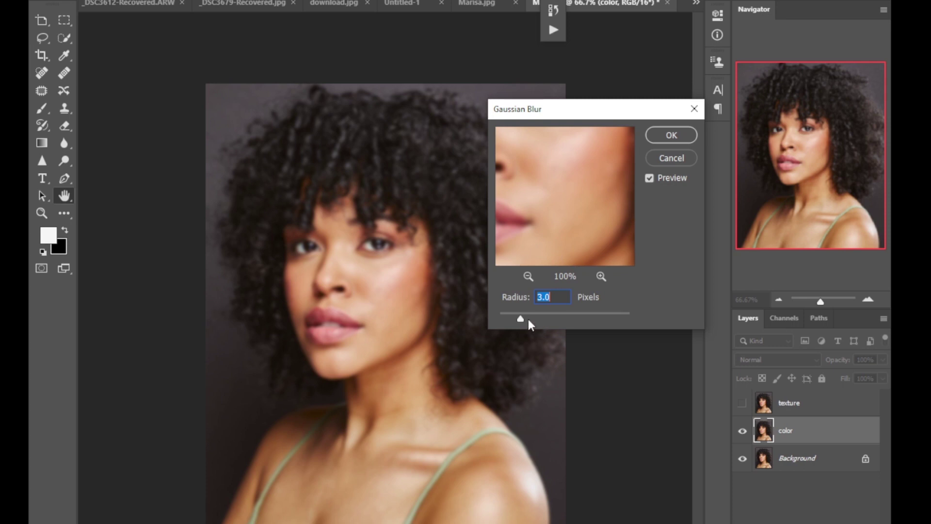
pyautogui.moveTo(502, 318); pyautogui.dragTo(500, 318)
pyautogui.moveTo(561, 193)
pyautogui.mouseDown()
pyautogui.moveTo(584, 196)
pyautogui.moveTo(581, 220)
pyautogui.moveTo(573, 194)
pyautogui.moveTo(566, 202)
pyautogui.mouseUp()
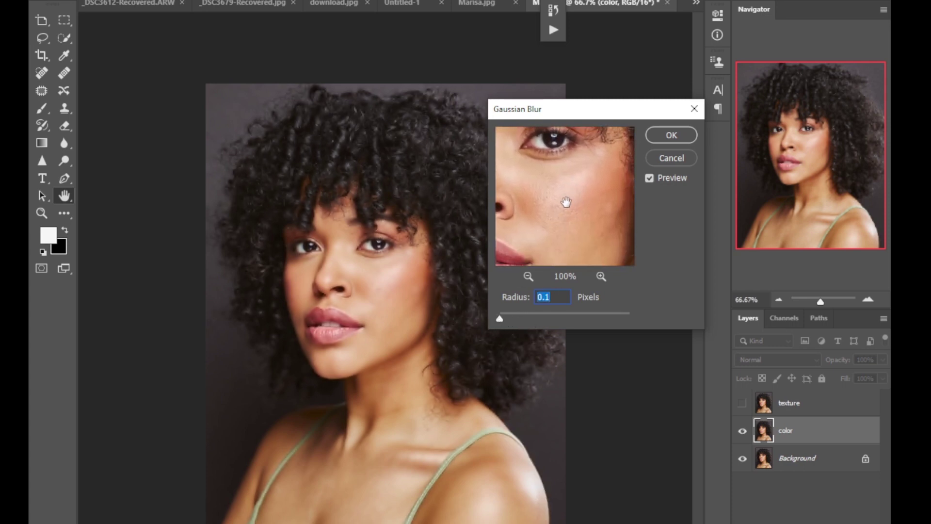
pyautogui.moveTo(510, 318); pyautogui.dragTo(517, 319)
pyautogui.moveTo(555, 199); pyautogui.dragTo(555, 238)
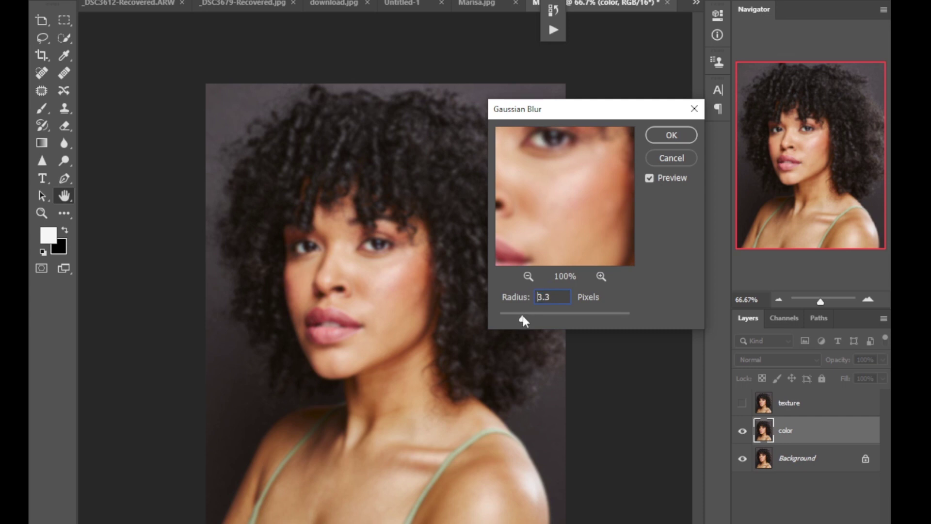
pyautogui.click(670, 135)
pyautogui.press('c')
# Step: Show the texture layer and use Apply Image on it with the inverted color layer, Add blending, scale 2 and offset 0
pyautogui.click(788, 407)
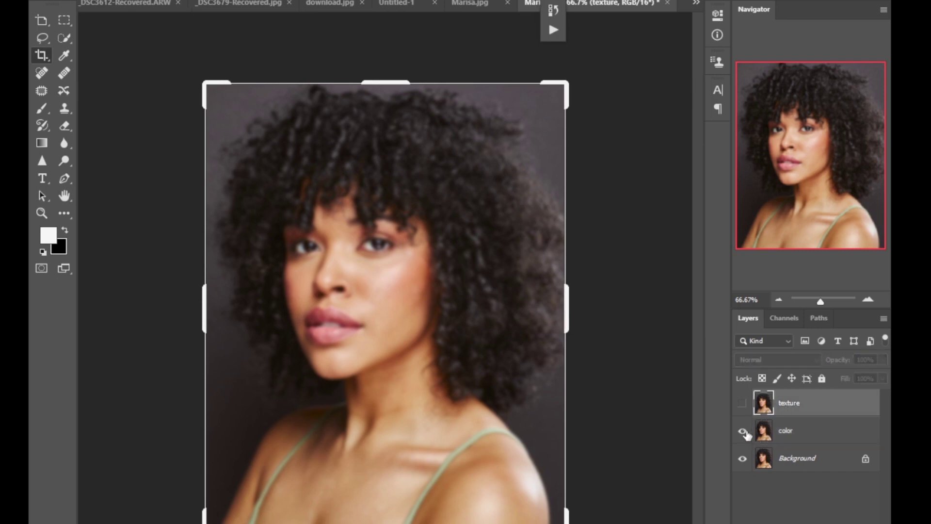
pyautogui.click(742, 404)
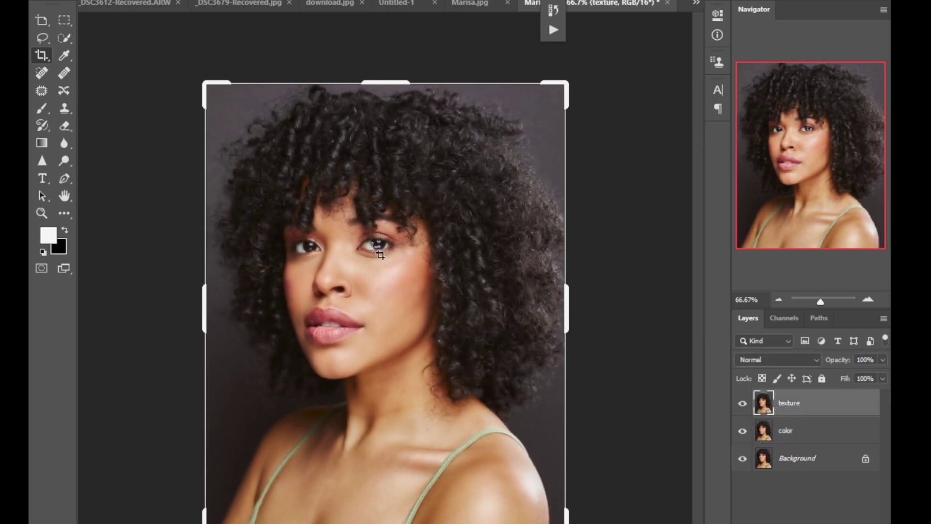
pyautogui.click(102, 1)
pyautogui.click(130, 160)
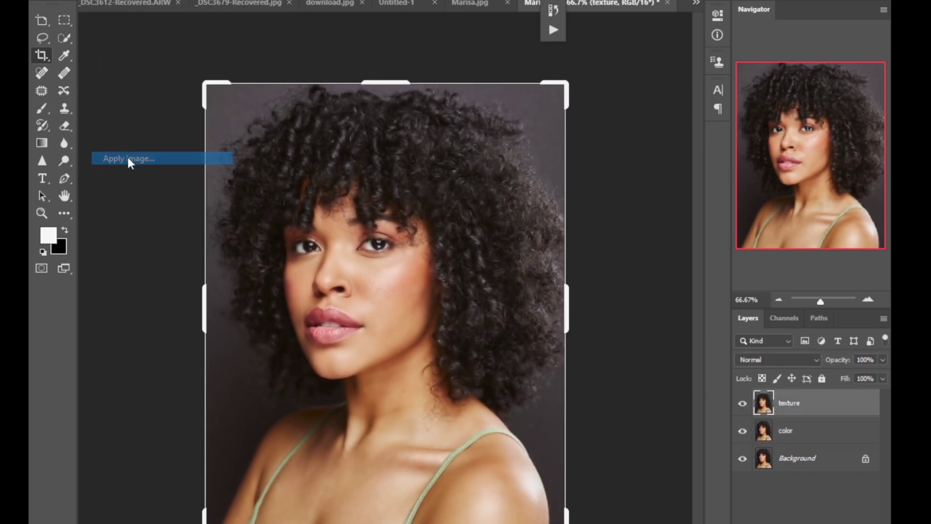
pyautogui.click(367, 289)
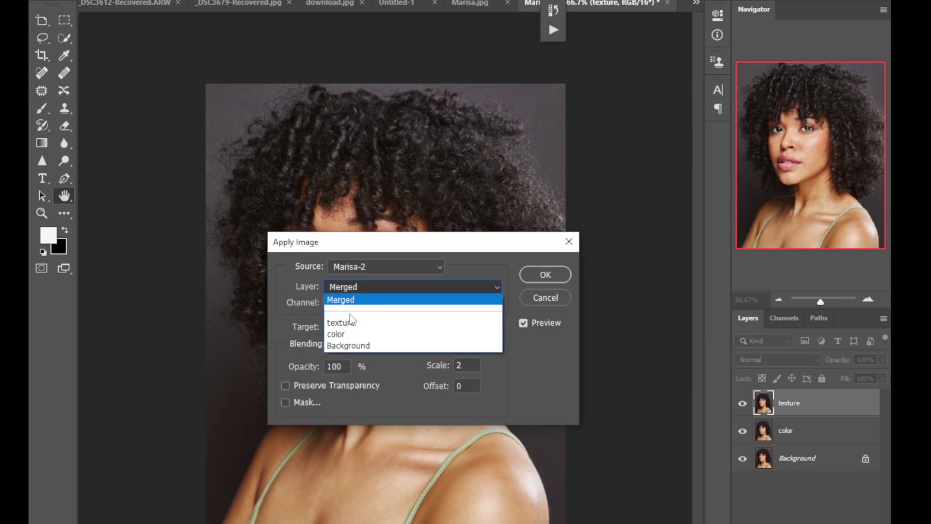
pyautogui.click(377, 334)
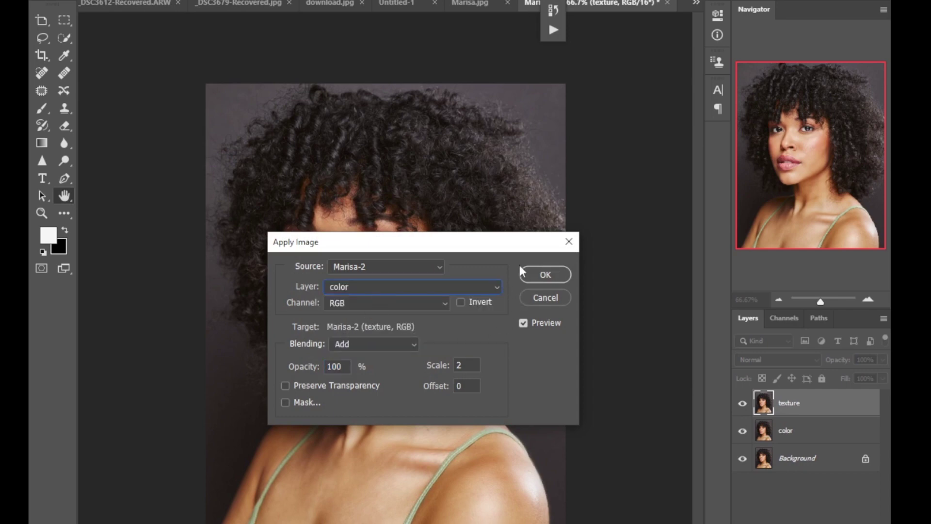
pyautogui.click(372, 346)
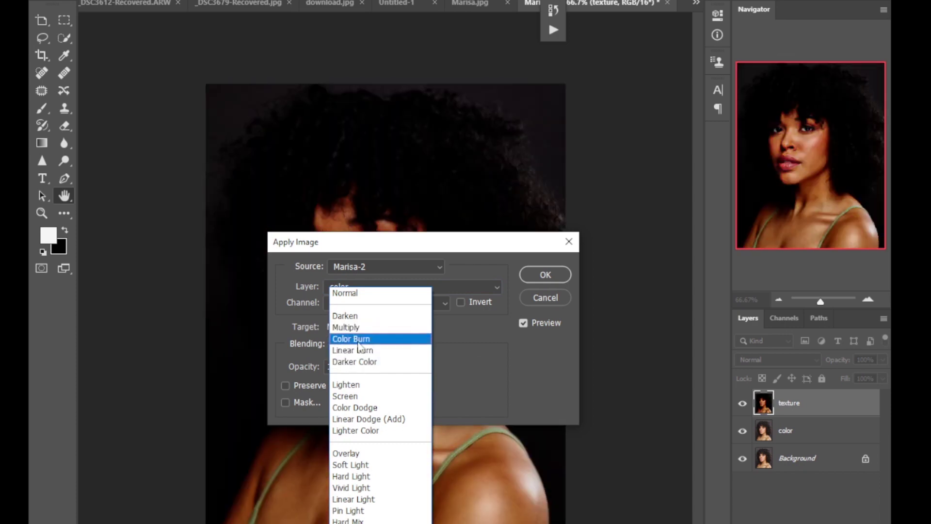
pyautogui.click(360, 513)
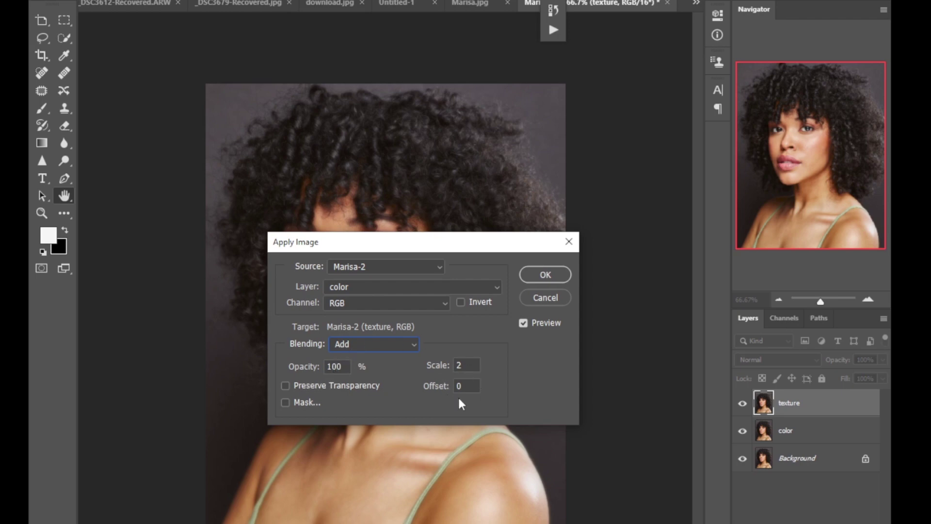
pyautogui.click(460, 302)
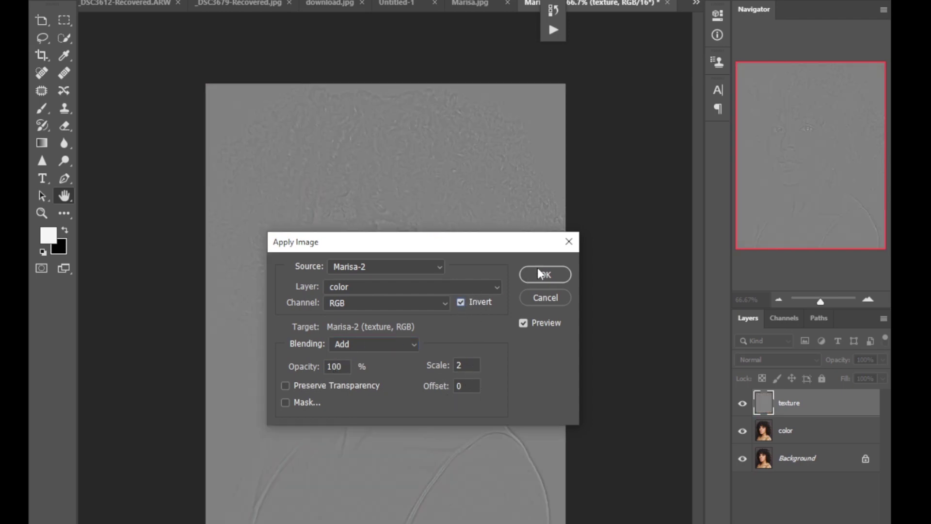
pyautogui.click(544, 273)
# Step: Set the texture layer's blend mode to Linear Light
pyautogui.press('c')
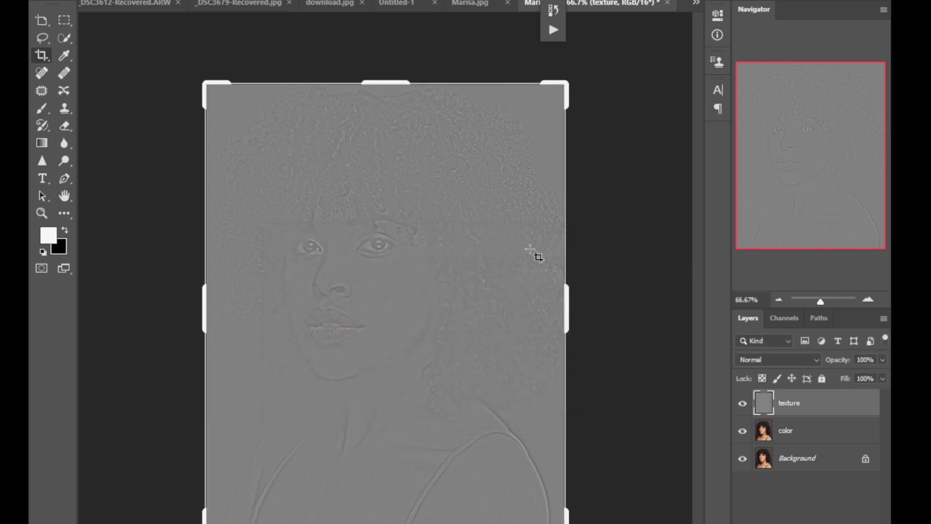
pyautogui.click(766, 359)
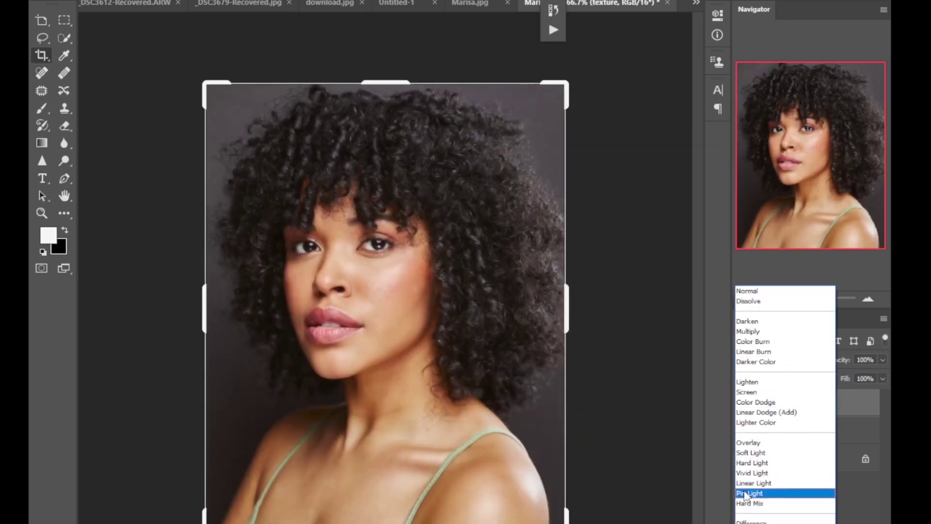
pyautogui.click(747, 492)
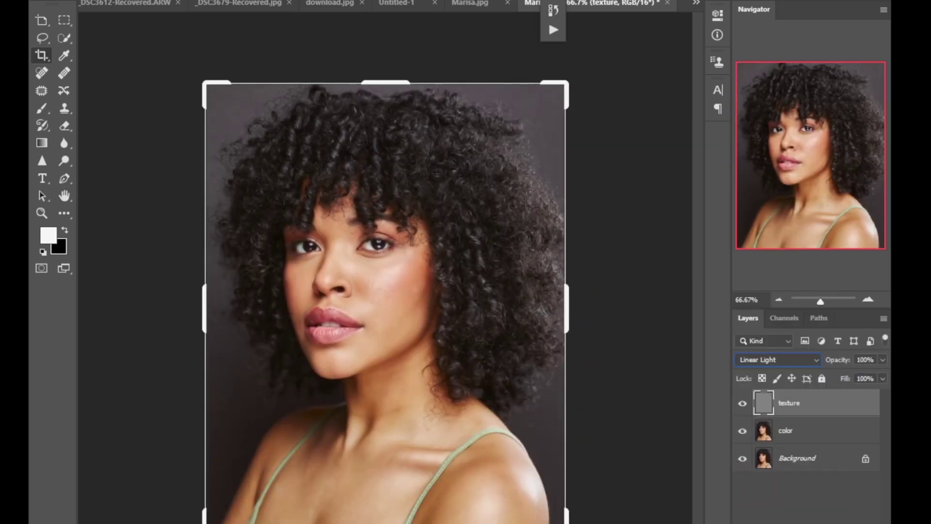
# Step: Add a Black & White adjustment layer above the texture layer with Reds set to -10
pyautogui.click(777, 523)
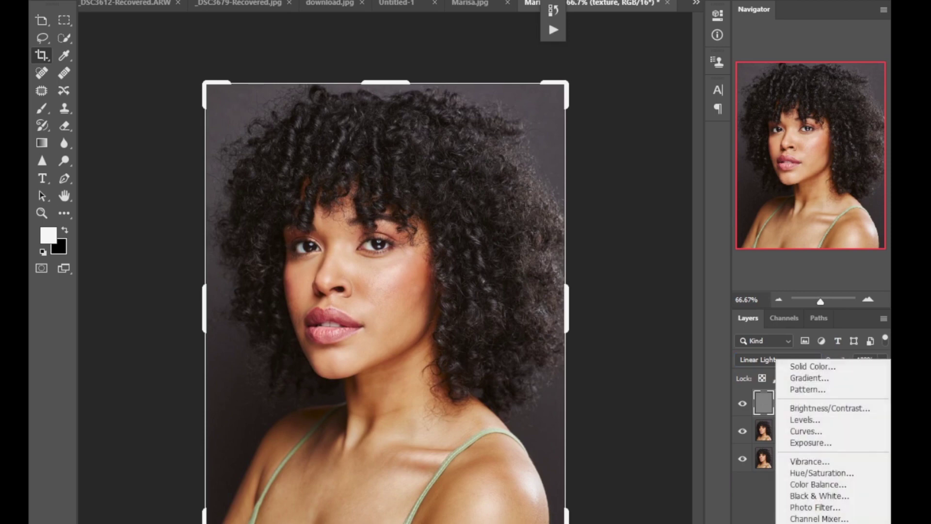
pyautogui.click(811, 496)
pyautogui.moveTo(622, 105); pyautogui.dragTo(611, 104)
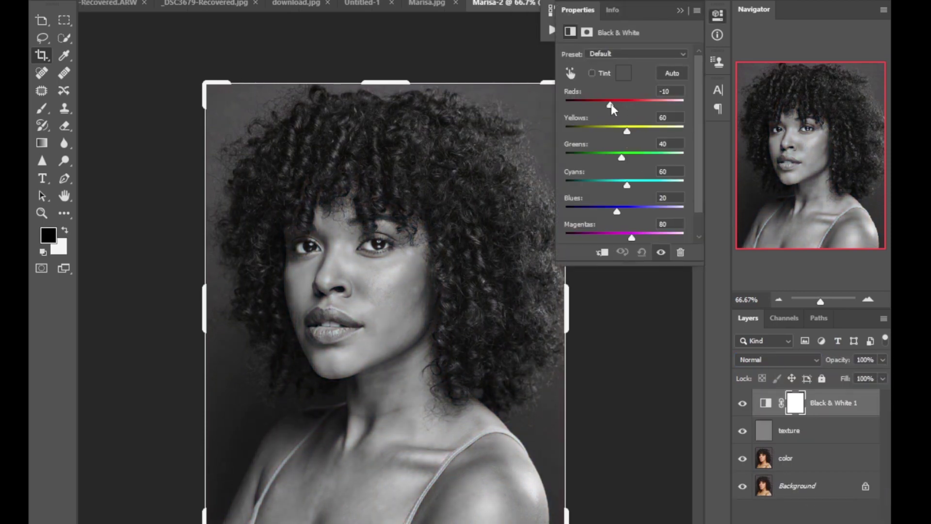
pyautogui.click(680, 11)
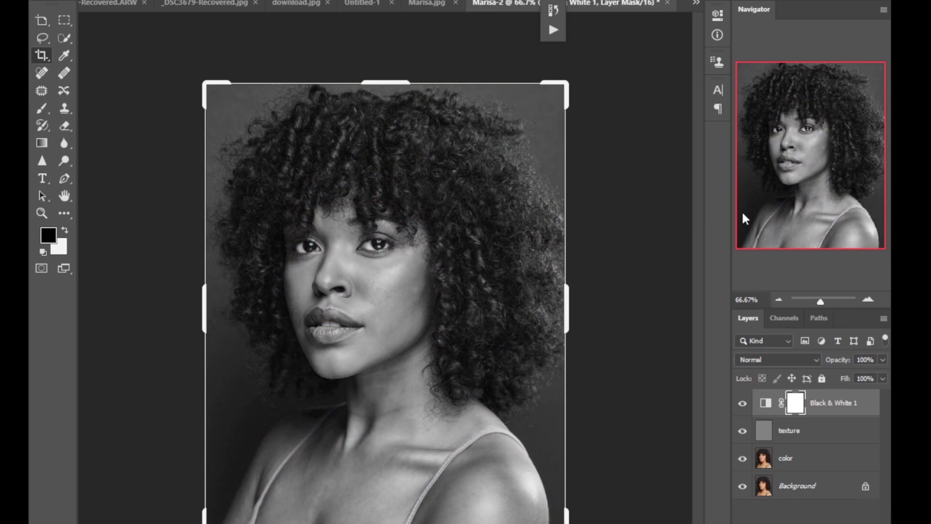
# Step: Group the texture and color layers under the name "frequency separation" and expand the group to show its layers
pyautogui.click(797, 440)
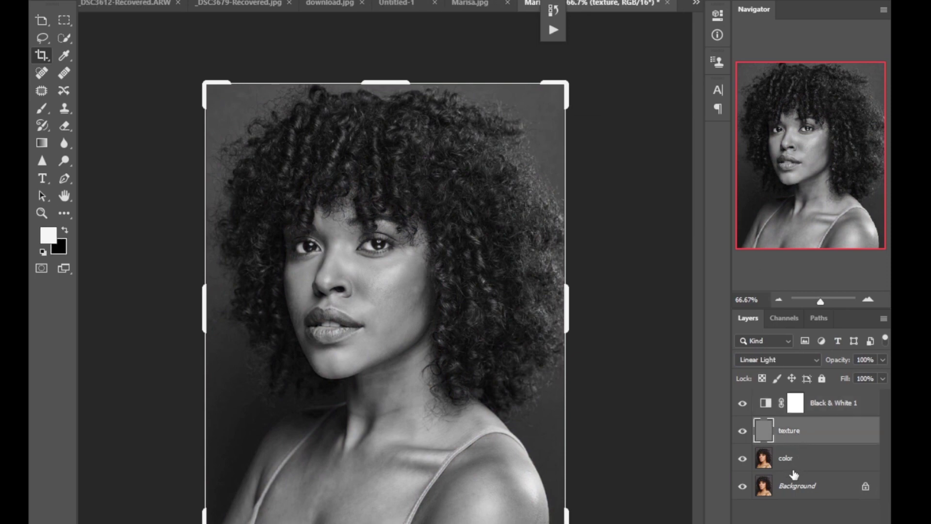
pyautogui.keyDown('shift'); pyautogui.click(781, 451); pyautogui.keyUp('shift')
pyautogui.hotkey('ctrl', 'g')
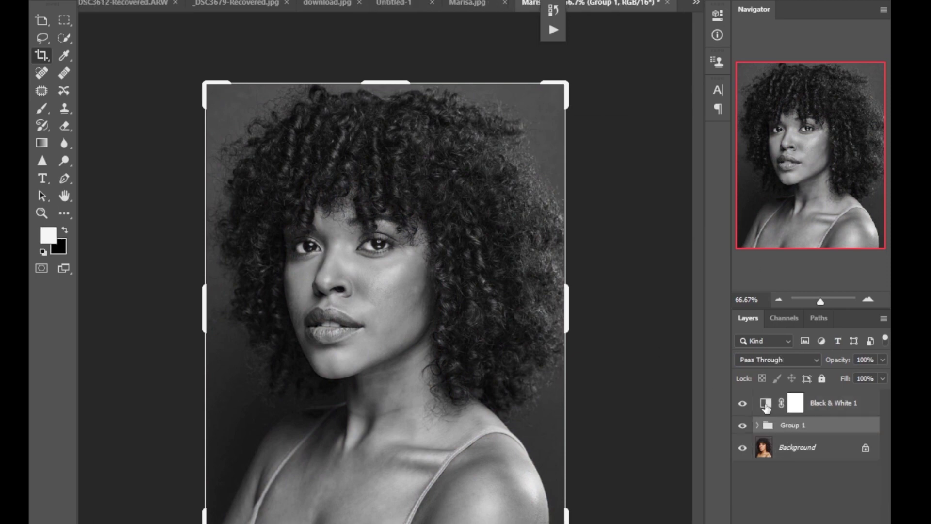
pyautogui.doubleClick(791, 426)
pyautogui.write('frequency separation')
pyautogui.press('Return')
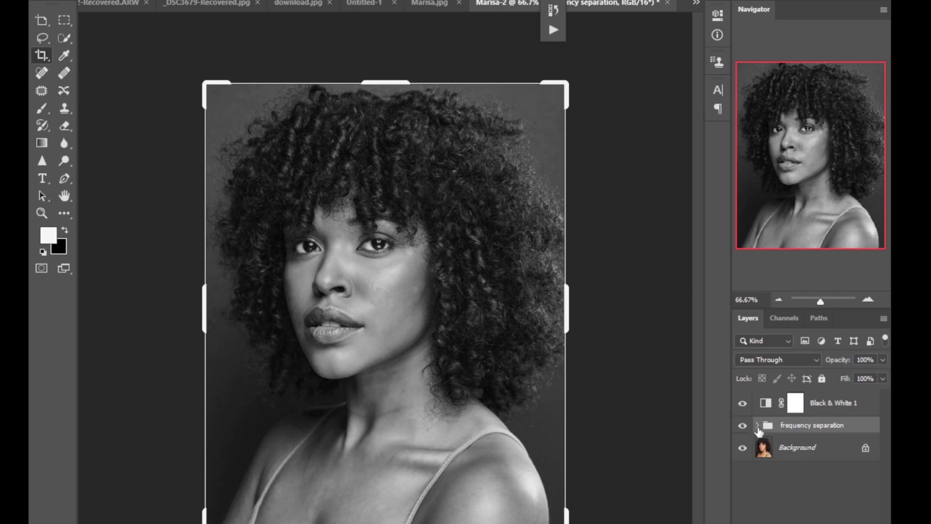
pyautogui.click(758, 426)
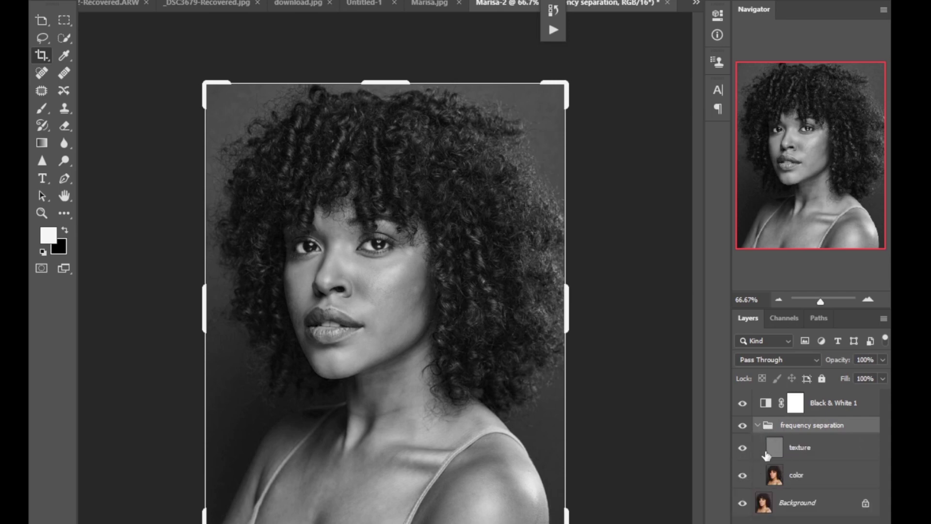
# Step: Hide the texture layer and brush over the neck beside the jawline on the color layer with the Mixer Brush
pyautogui.click(743, 447)
pyautogui.click(797, 475)
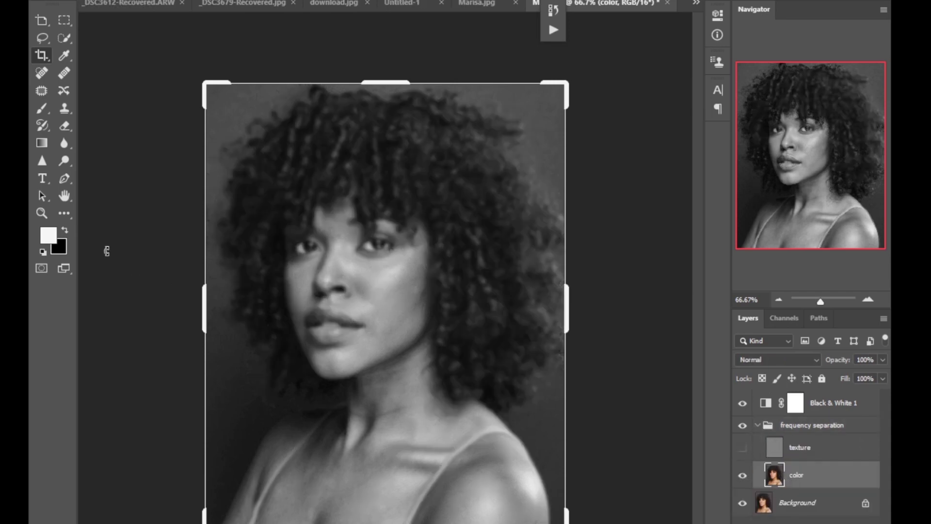
pyautogui.press('b')
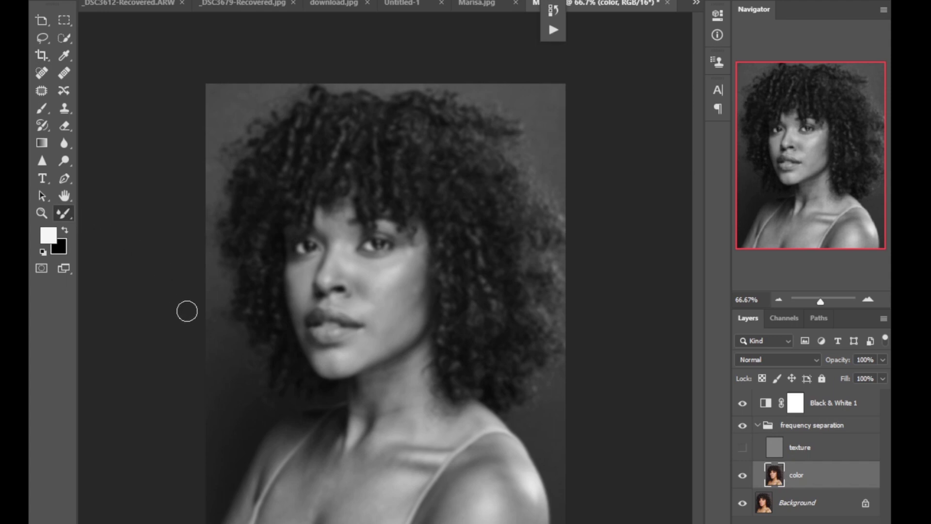
pyautogui.hotkey('ctrl', '+')
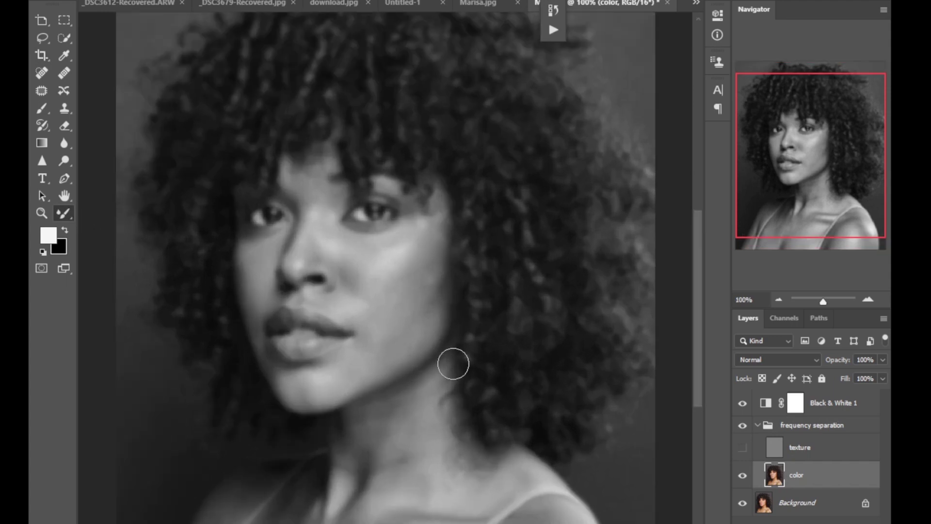
pyautogui.moveTo(450, 373)
pyautogui.mouseDown()
pyautogui.moveTo(435, 410)
pyautogui.moveTo(443, 395)
pyautogui.moveTo(442, 404)
pyautogui.mouseUp()
# Step: Rotate the canvas view counterclockwise to tilt the face at 100% zoom and return to the Mixer Brush
pyautogui.press('r')
pyautogui.moveTo(457, 219); pyautogui.dragTo(433, 270)
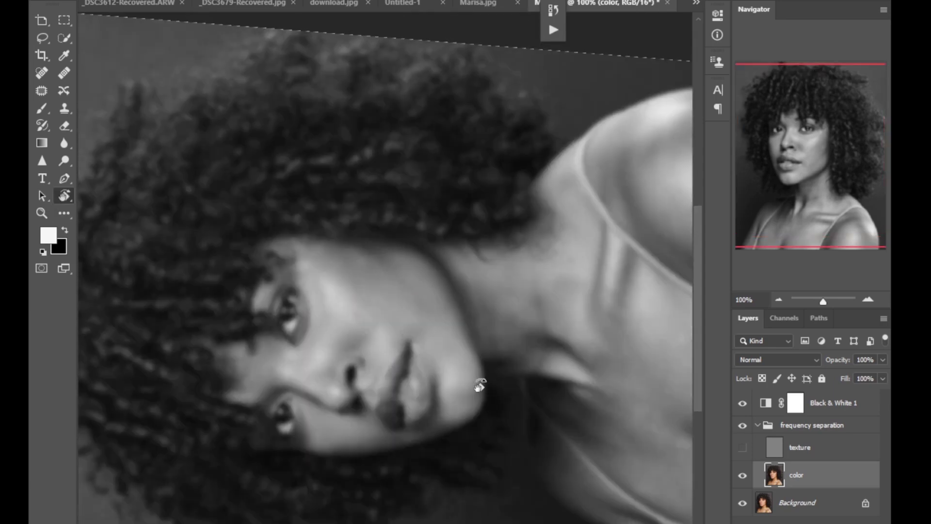
pyautogui.press('Escape')
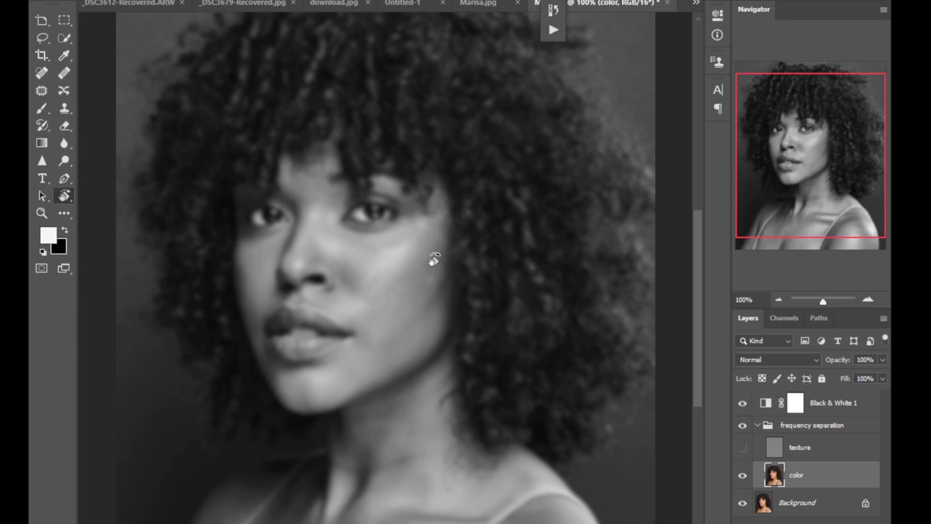
pyautogui.moveTo(432, 258); pyautogui.dragTo(387, 266)
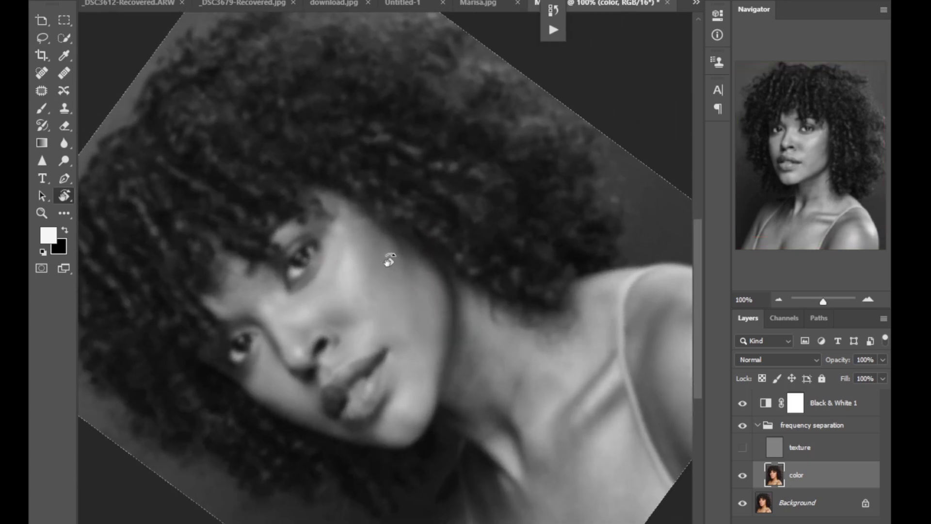
pyautogui.hotkey('ctrl', '+')
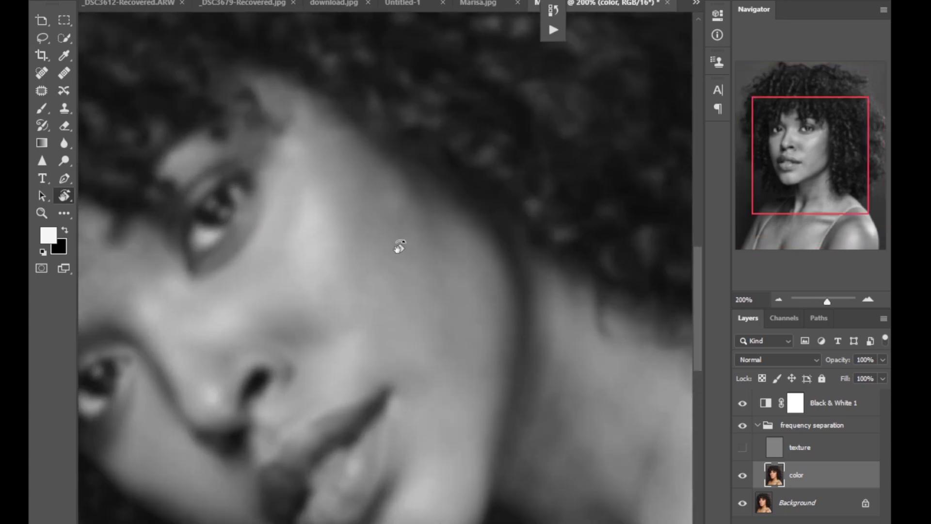
pyautogui.hotkey('ctrl', '-')
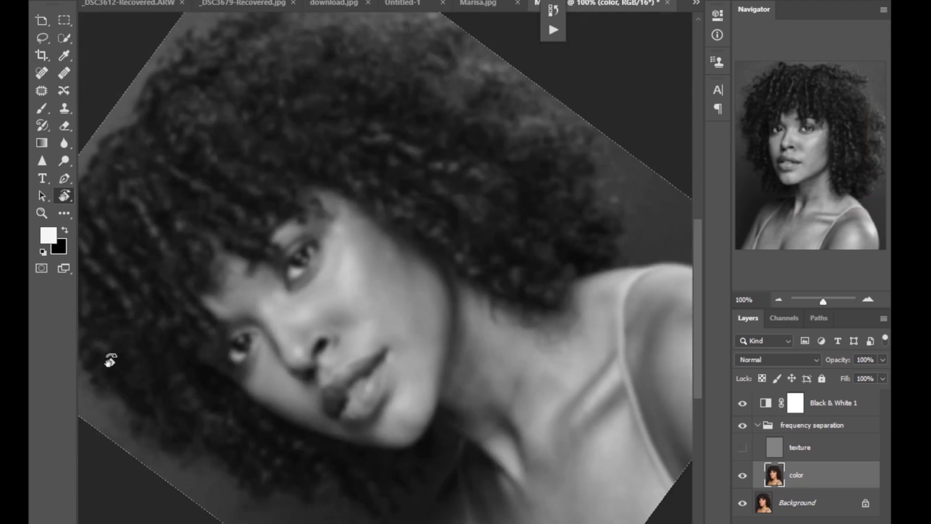
pyautogui.press('b')
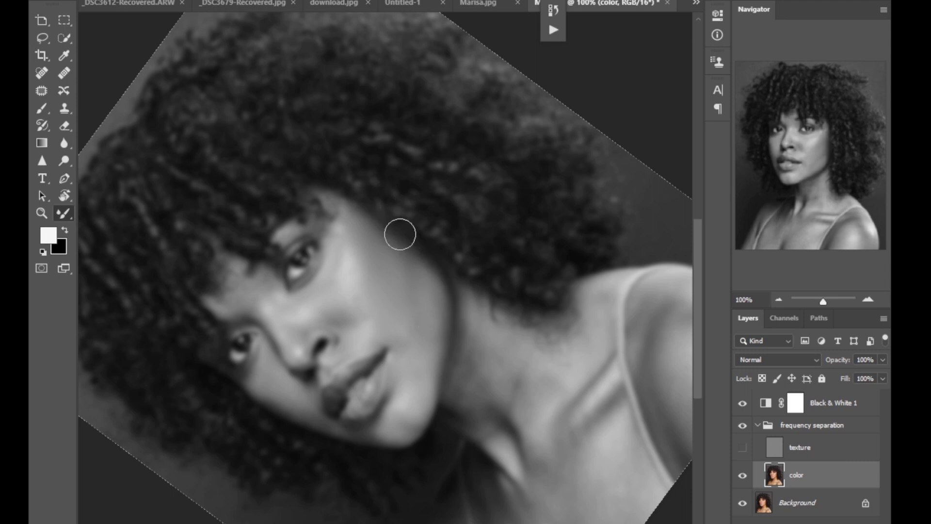
# Step: Blend the uneven tones of the cheek, neck and chest on the color layer with a soft 60 px Mixer Brush, keeping the texture layer hidden
pyautogui.click(742, 448)
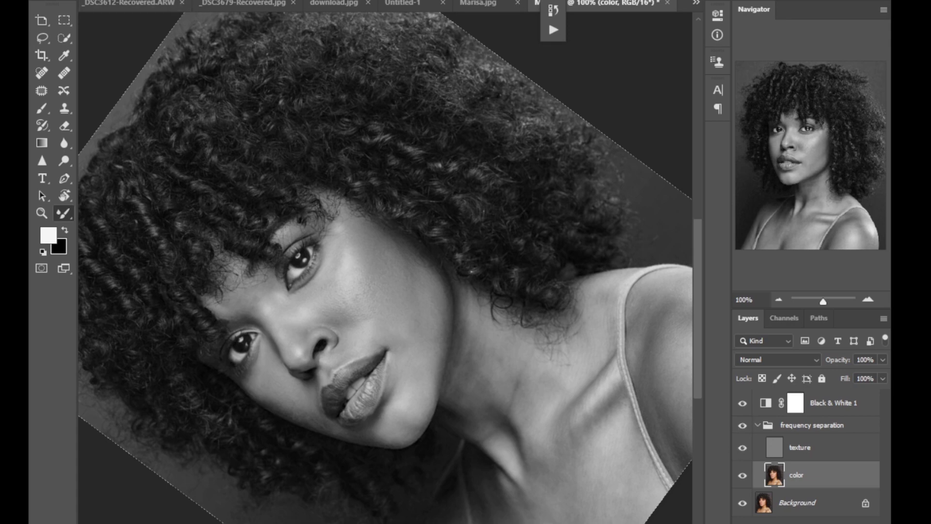
pyautogui.rightClick(126, 34)
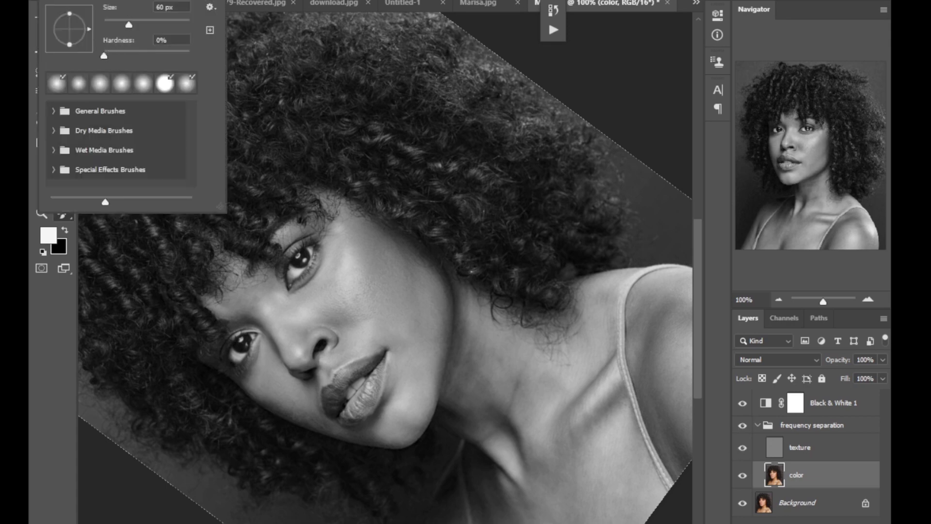
pyautogui.click(175, 1)
pyautogui.click(177, 10)
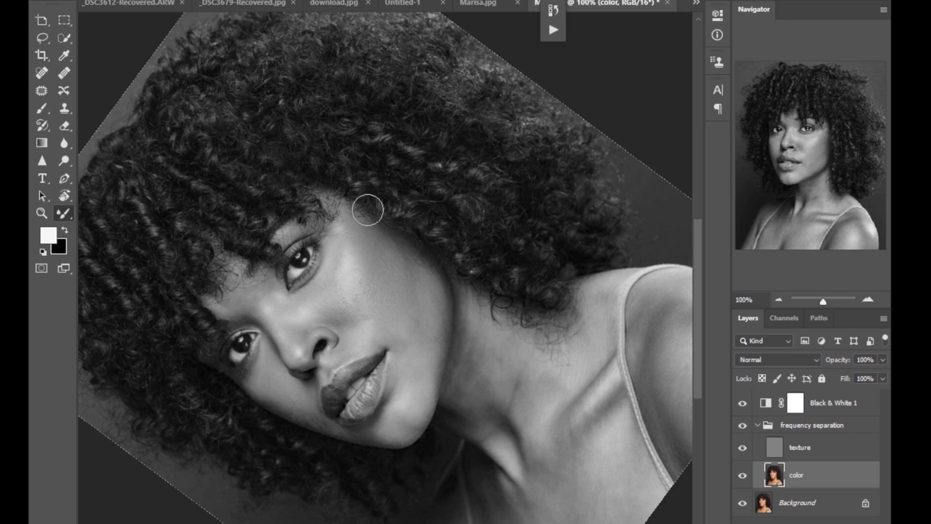
pyautogui.click(743, 447)
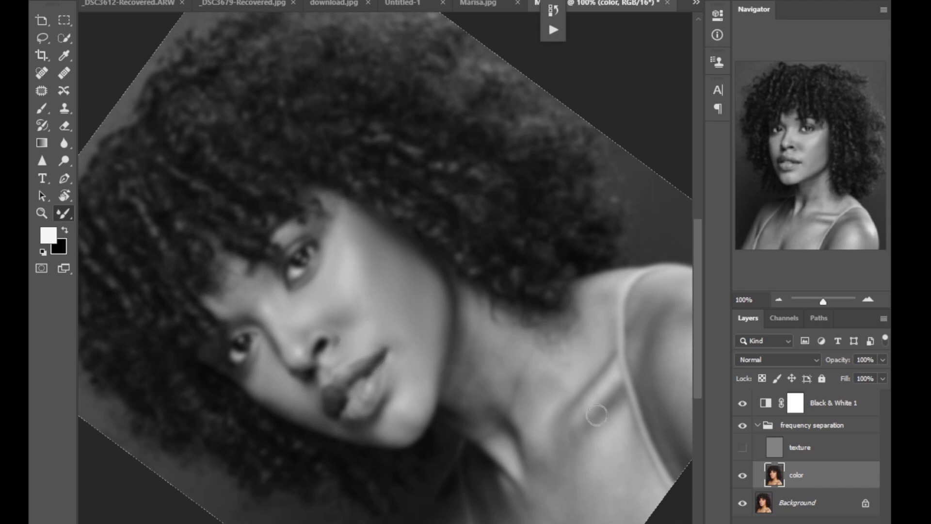
# Step: Show the texture layer and toggle the frequency separation group's visibility to compare the skin before and after smoothing
pyautogui.click(742, 448)
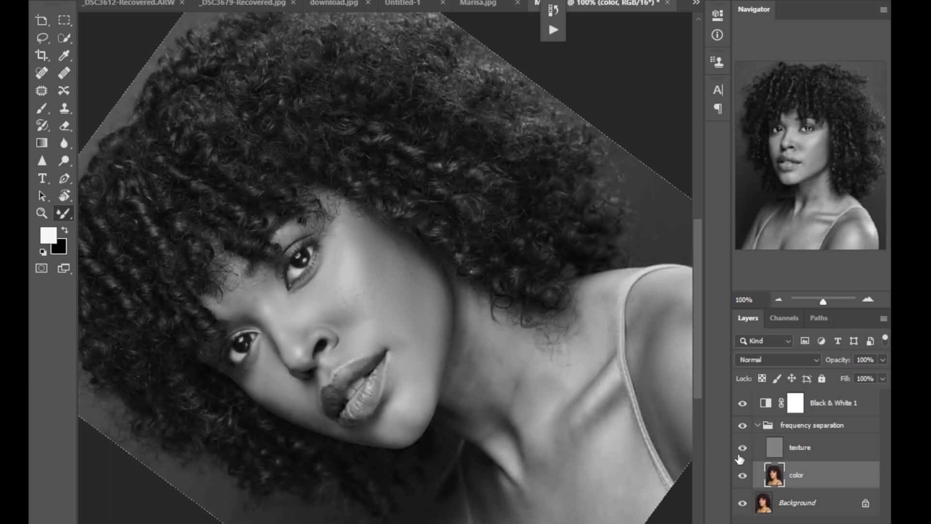
pyautogui.click(742, 426)
pyautogui.click(743, 425)
pyautogui.click(743, 425)
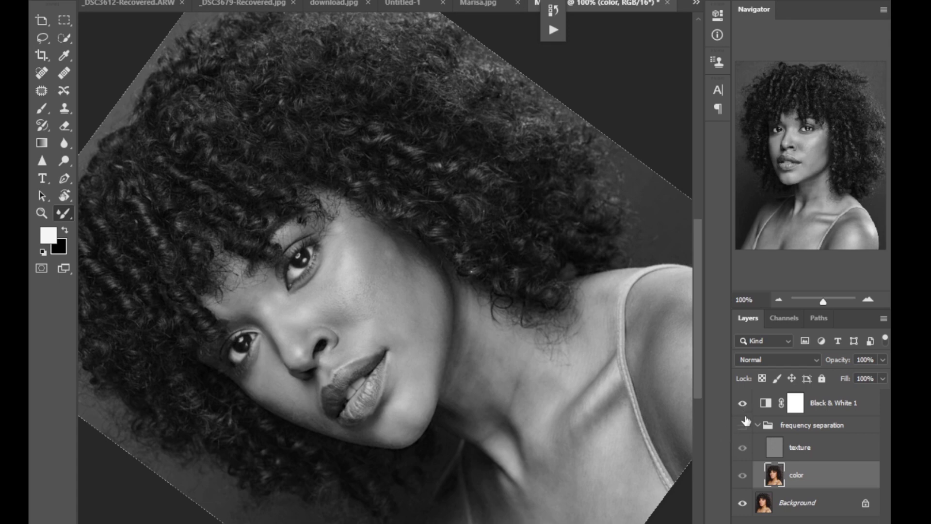
pyautogui.click(743, 426)
# Step: Hide the texture layer and smooth the forehead and the shaded cheek on the color layer with an enlarged Mixer Brush
pyautogui.click(742, 448)
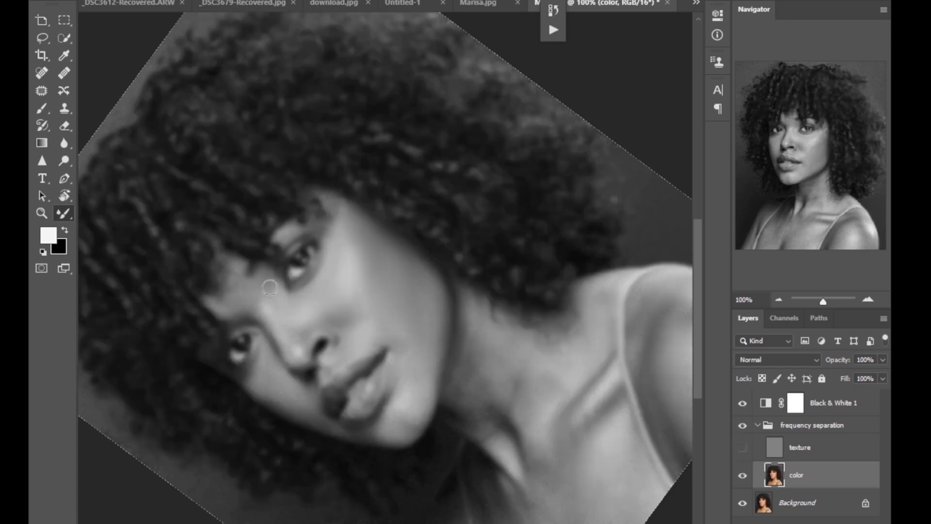
pyautogui.press(']')
pyautogui.moveTo(244, 313)
pyautogui.mouseDown()
pyautogui.moveTo(234, 305)
pyautogui.moveTo(242, 268)
pyautogui.moveTo(228, 298)
pyautogui.mouseUp()
pyautogui.moveTo(266, 379)
pyautogui.mouseDown()
pyautogui.moveTo(258, 380)
pyautogui.moveTo(297, 401)
pyautogui.moveTo(251, 357)
pyautogui.moveTo(308, 416)
pyautogui.moveTo(289, 396)
pyautogui.mouseUp()
pyautogui.press(']')
pyautogui.press(']')
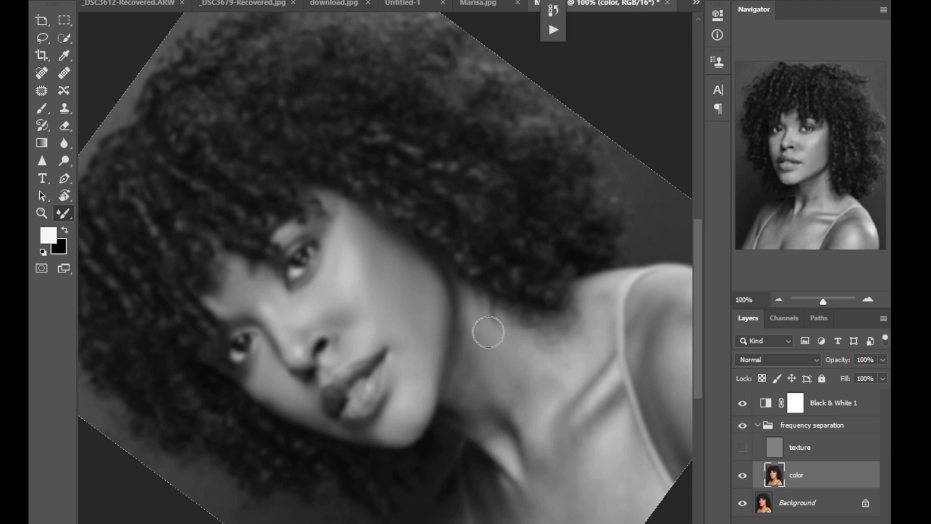
# Step: Hide the Black & White adjustment layer, reset the canvas rotation, and show the texture layer
pyautogui.click(743, 403)
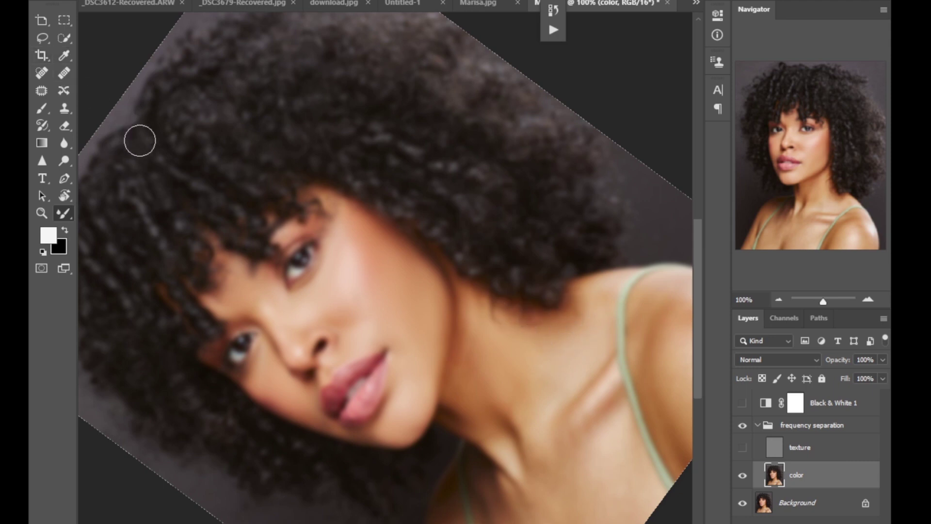
pyautogui.press('Escape')
pyautogui.scroll(-4, 689, 341)
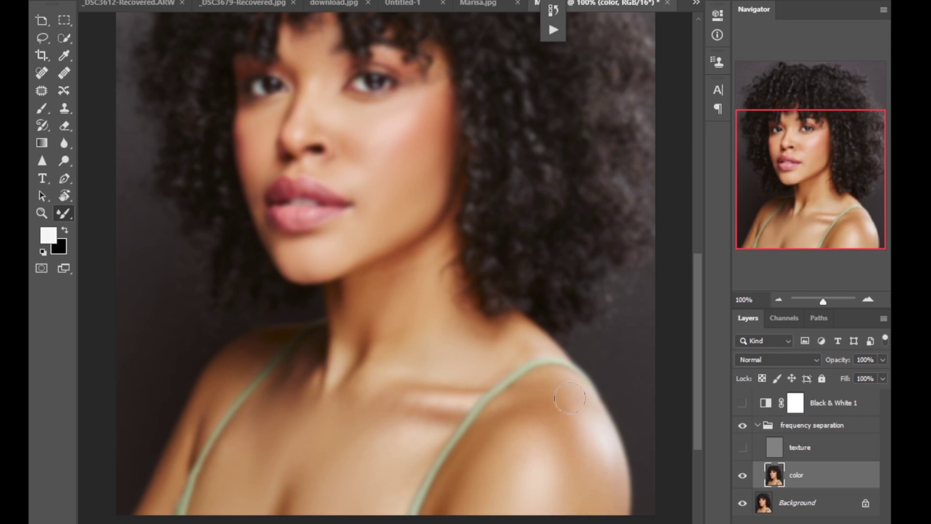
pyautogui.scroll(3, 690, 280)
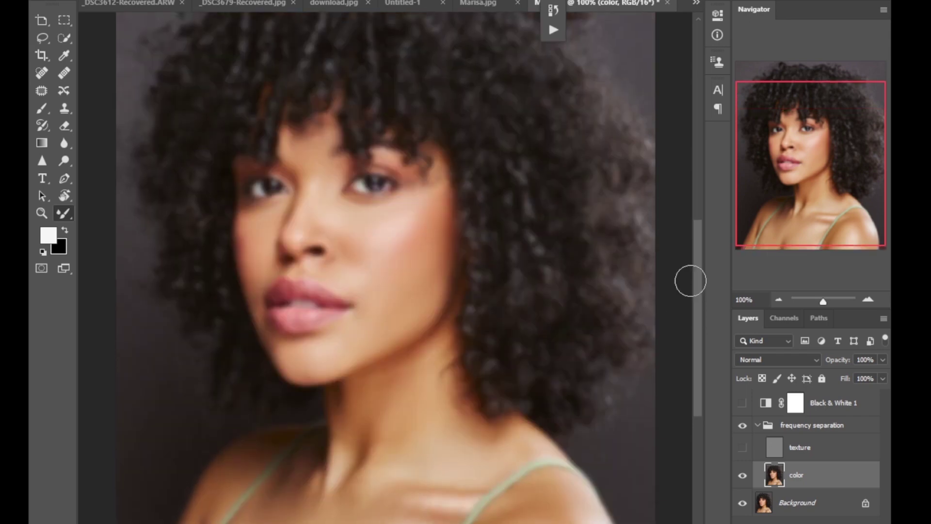
pyautogui.click(742, 448)
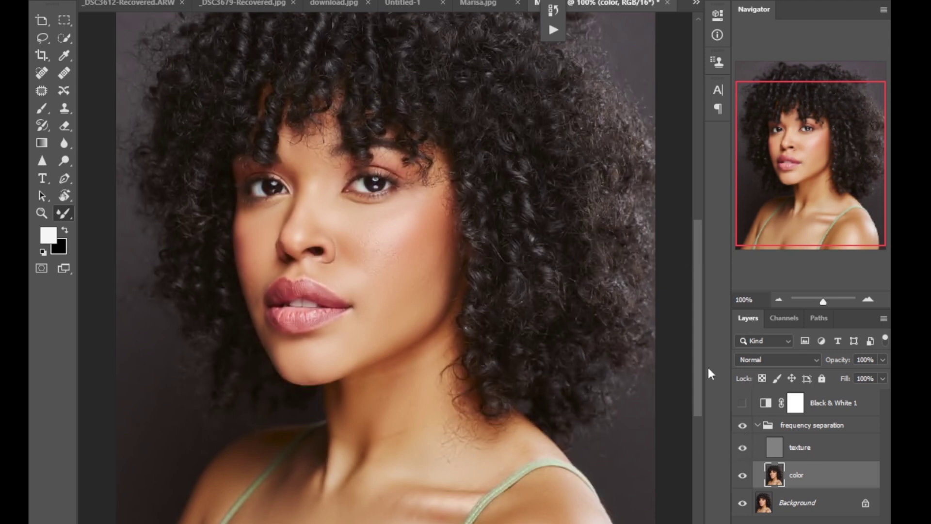
# Step: Compare the portrait before and after in color by toggling the frequency separation group's visibility, ending with the group shown
pyautogui.click(740, 426)
pyautogui.click(740, 426)
pyautogui.click(740, 426)
pyautogui.click(741, 427)
pyautogui.scroll(-5, 686, 370)
pyautogui.scroll(-1, 687, 373)
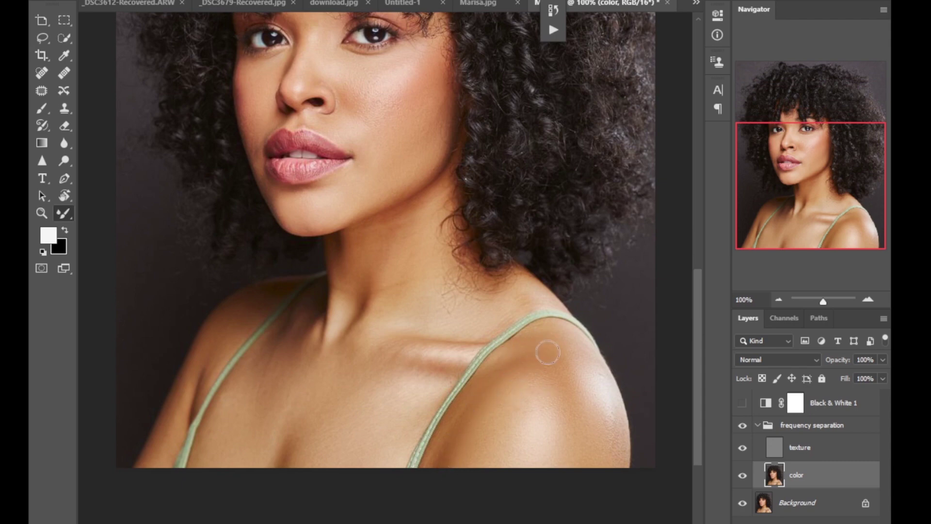
pyautogui.hotkey('ctrl', '-')
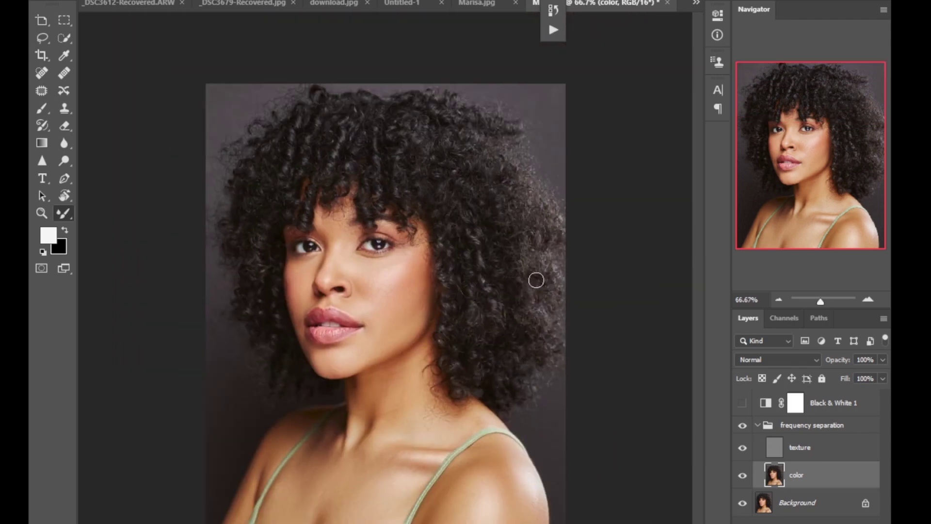
pyautogui.click(745, 427)
pyautogui.click(743, 425)
pyautogui.click(743, 427)
pyautogui.click(745, 427)
pyautogui.click(744, 427)
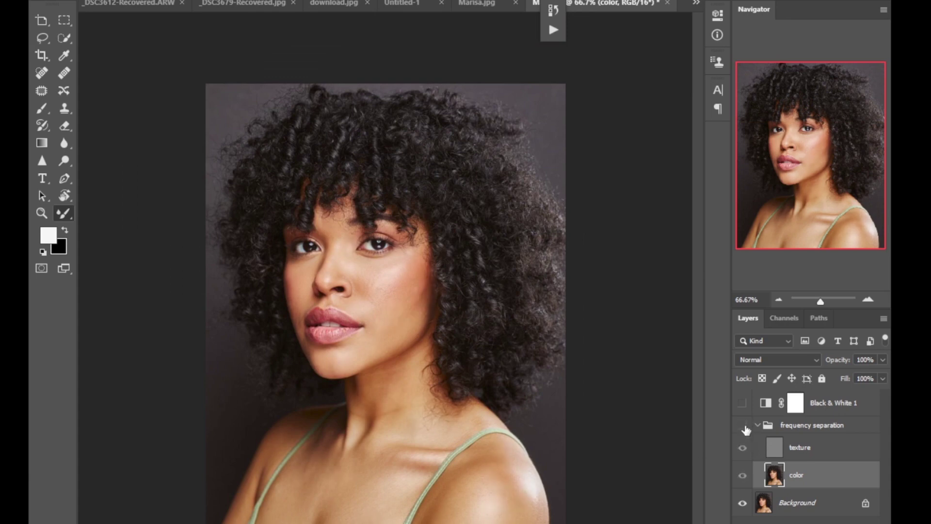
pyautogui.click(745, 428)
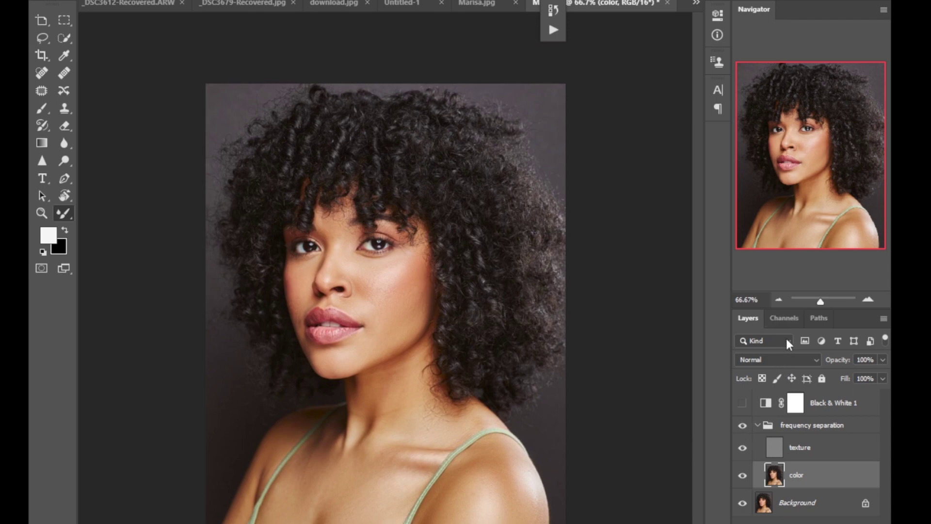
# Step: Select the texture layer and clone clean skin texture over the rough spots on the cheek with the Clone Stamp at 400% zoom
pyautogui.click(788, 452)
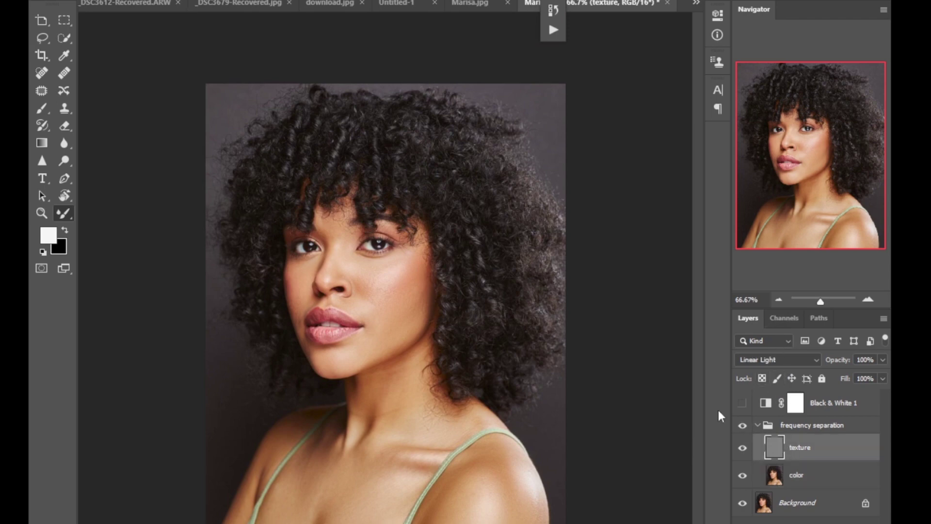
pyautogui.hotkey('ctrl', '+')
pyautogui.hotkey('ctrl', '+')
pyautogui.hotkey('ctrl', '+')
pyautogui.hotkey('ctrl', '+')
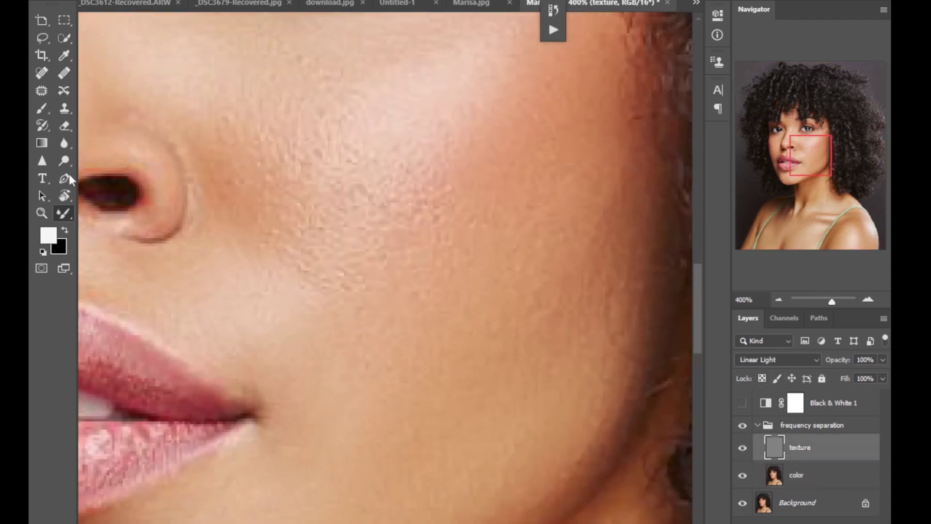
pyautogui.click(63, 108)
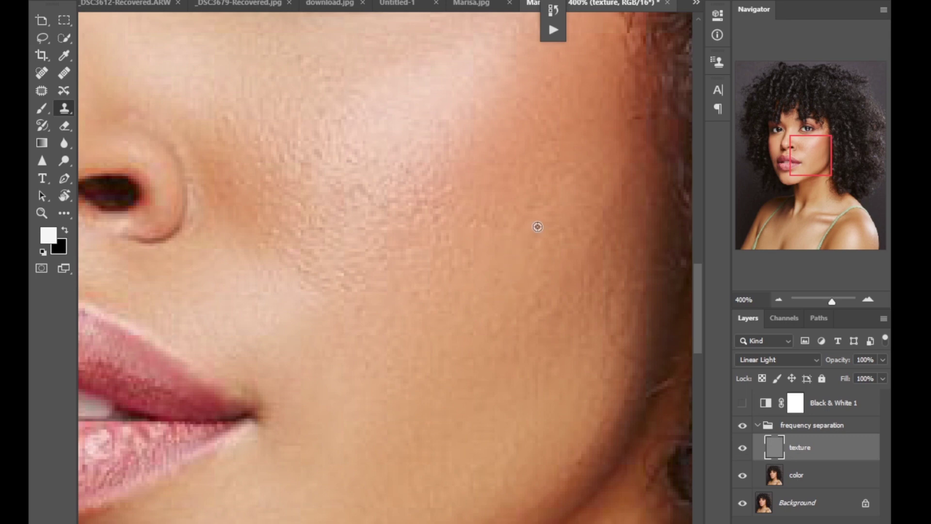
pyautogui.moveTo(486, 229); pyautogui.dragTo(476, 218)
pyautogui.moveTo(481, 338)
pyautogui.mouseDown()
pyautogui.moveTo(566, 426)
pyautogui.moveTo(580, 464)
pyautogui.moveTo(556, 485)
pyautogui.moveTo(512, 489)
pyautogui.moveTo(519, 437)
pyautogui.mouseUp()
# Step: Sample clean skin texture below the eye and clone over small blemishes on the upper cheek and below the lower lip
pyautogui.scroll(3, 692, 306)
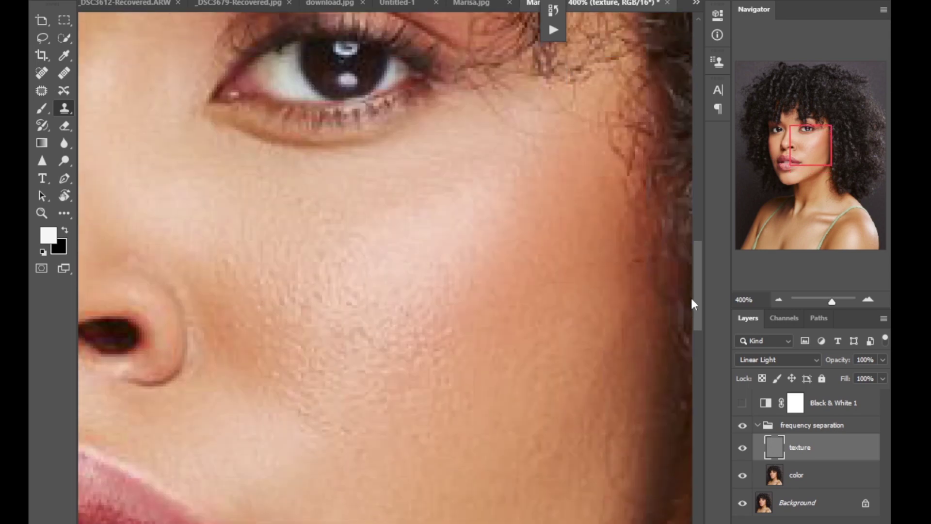
pyautogui.scroll(1, 692, 299)
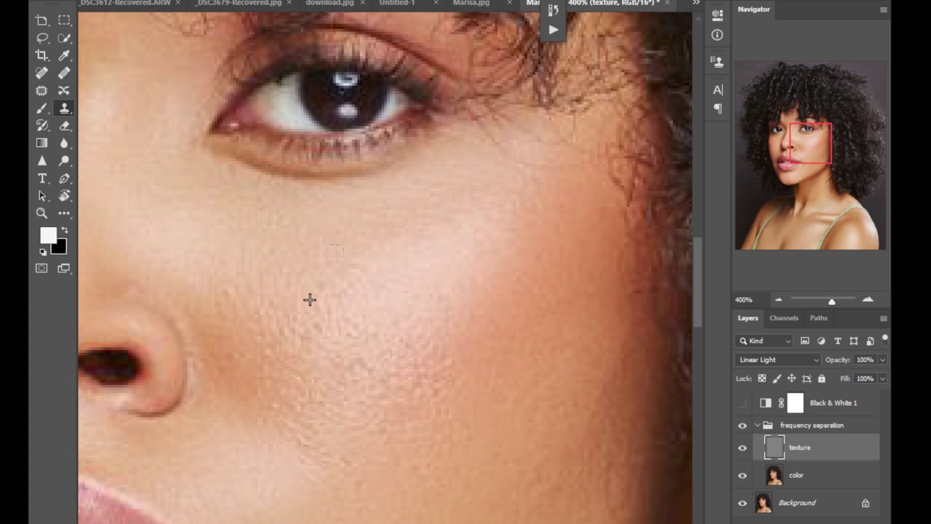
pyautogui.keyDown('alt'); pyautogui.click(374, 192); pyautogui.keyUp('alt')
pyautogui.hscroll(-5, 528, 456)
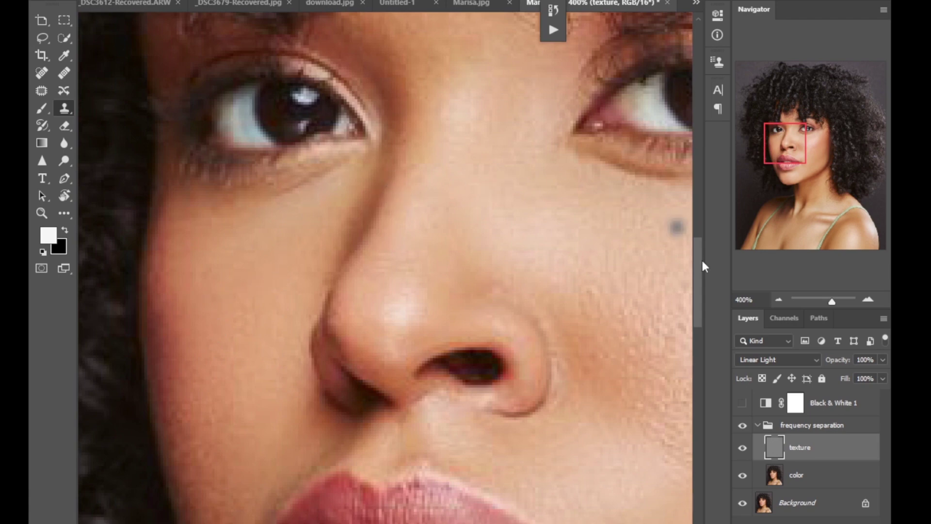
pyautogui.moveTo(697, 270)
pyautogui.mouseDown()
pyautogui.moveTo(691, 206)
pyautogui.moveTo(685, 237)
pyautogui.moveTo(697, 346)
pyautogui.mouseUp()
pyautogui.click(510, 377)
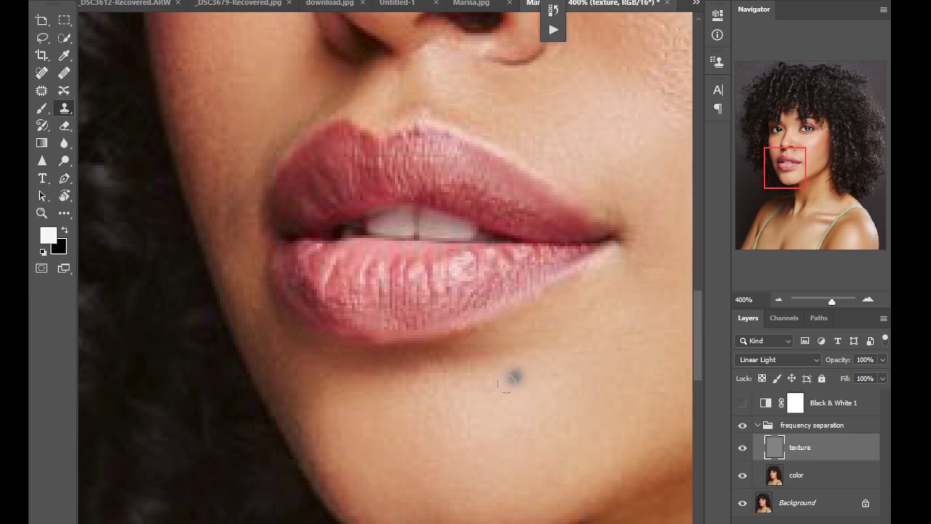
# Step: Clone clean skin texture over the outer cheek near the stray hairs along the hairline
pyautogui.hscroll(10, 531, 406)
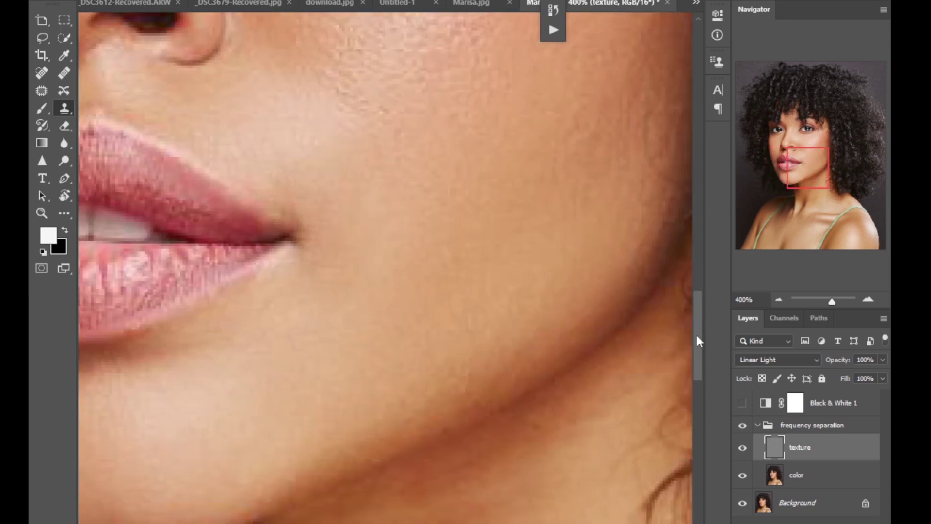
pyautogui.moveTo(699, 339); pyautogui.dragTo(694, 282)
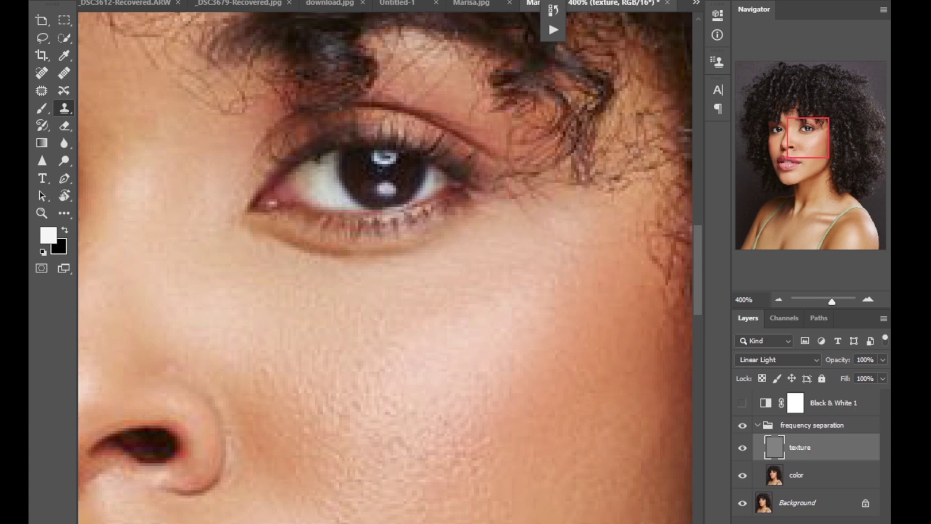
pyautogui.hscroll(5, 487, 345)
pyautogui.moveTo(512, 280)
pyautogui.mouseDown()
pyautogui.moveTo(510, 304)
pyautogui.moveTo(501, 270)
pyautogui.moveTo(470, 234)
pyautogui.mouseUp()
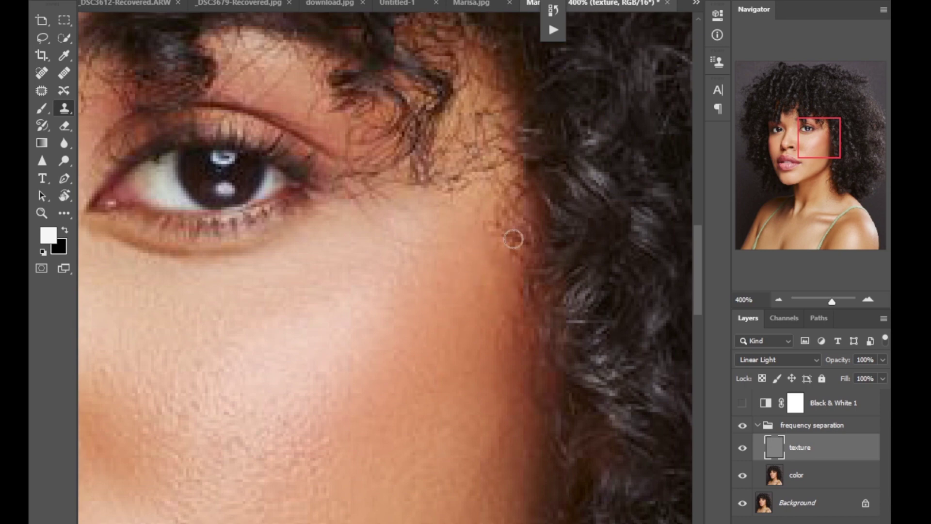
# Step: Clone clean skin texture over small rough spots along the jawline and the upper neck on the texture layer
pyautogui.moveTo(701, 292)
pyautogui.mouseDown()
pyautogui.moveTo(679, 393)
pyautogui.moveTo(667, 394)
pyautogui.mouseUp()
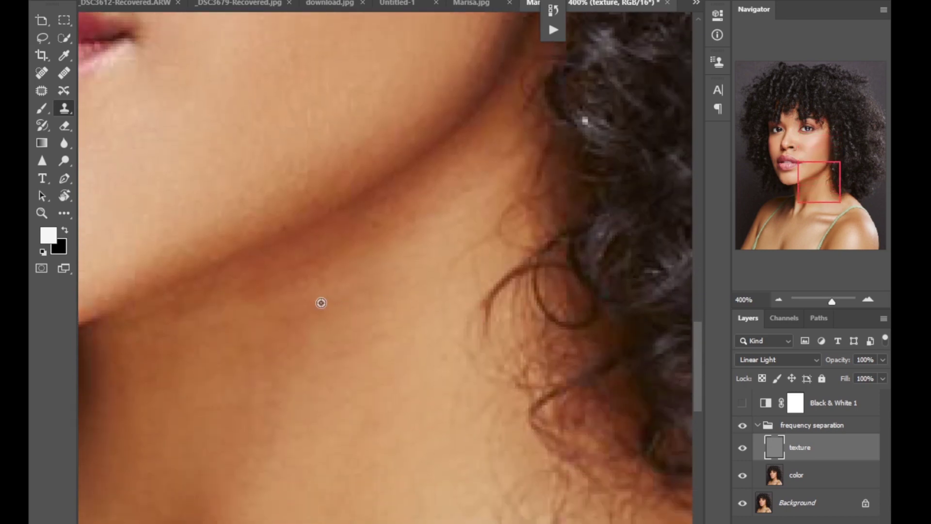
pyautogui.keyDown('alt'); pyautogui.click(321, 303); pyautogui.keyUp('alt')
pyautogui.moveTo(376, 230); pyautogui.dragTo(374, 225)
pyautogui.keyDown('alt'); pyautogui.click(471, 212); pyautogui.keyUp('alt')
pyautogui.moveTo(468, 178); pyautogui.dragTo(464, 184)
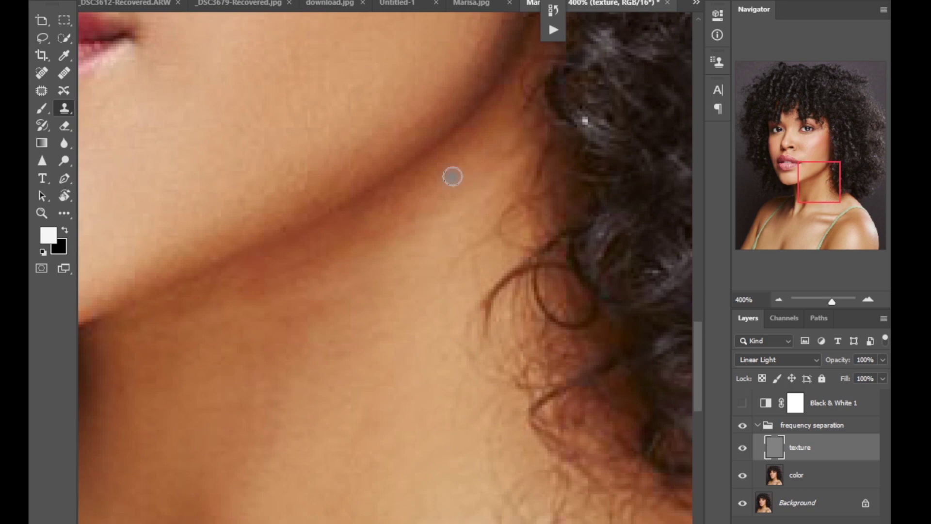
# Step: Compare the whole portrait before and after by toggling the visibility of the frequency separation group and the texture layer
pyautogui.scroll(-5, 453, 180)
pyautogui.scroll(-1, 453, 180)
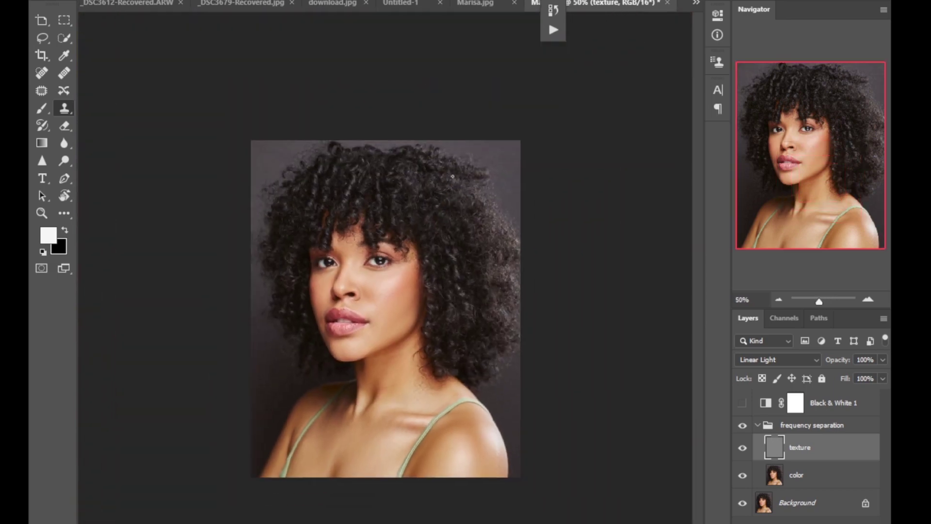
pyautogui.click(742, 426)
pyautogui.click(742, 426)
pyautogui.click(742, 426)
pyautogui.click(742, 425)
pyautogui.click(742, 425)
pyautogui.click(743, 425)
pyautogui.click(742, 426)
pyautogui.click(742, 427)
pyautogui.click(742, 427)
pyautogui.click(742, 428)
pyautogui.click(742, 447)
pyautogui.click(742, 447)
# Step: Collapse the frequency separation group and delete the Black & White 1 adjustment layer
pyautogui.click(758, 425)
pyautogui.click(813, 402)
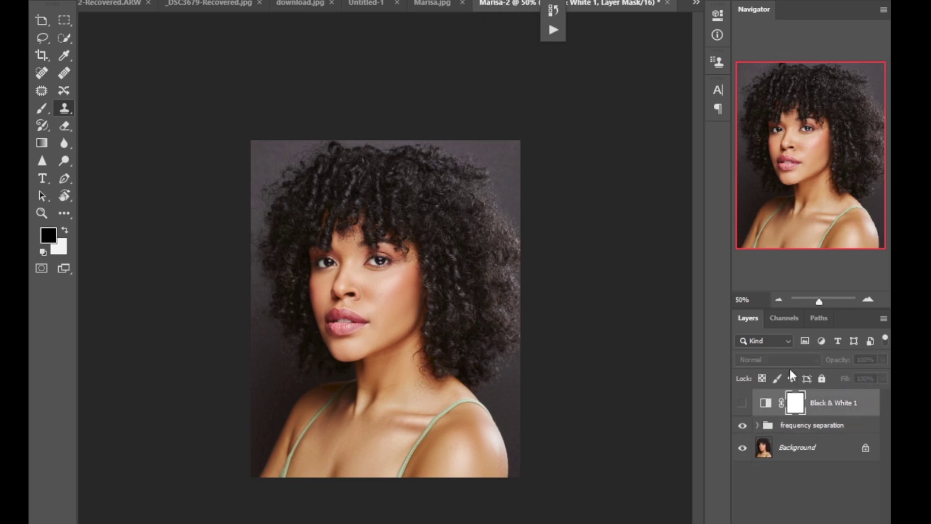
pyautogui.press('Delete')
pyautogui.press('x')
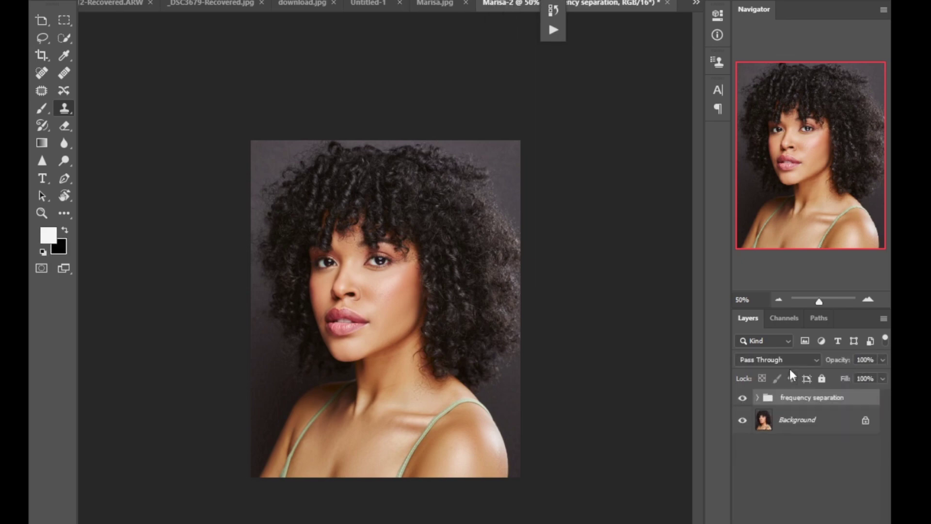
# Step: Run the Global Dodge and Burn action to add its layer group above the frequency separation group
pyautogui.click(556, 23)
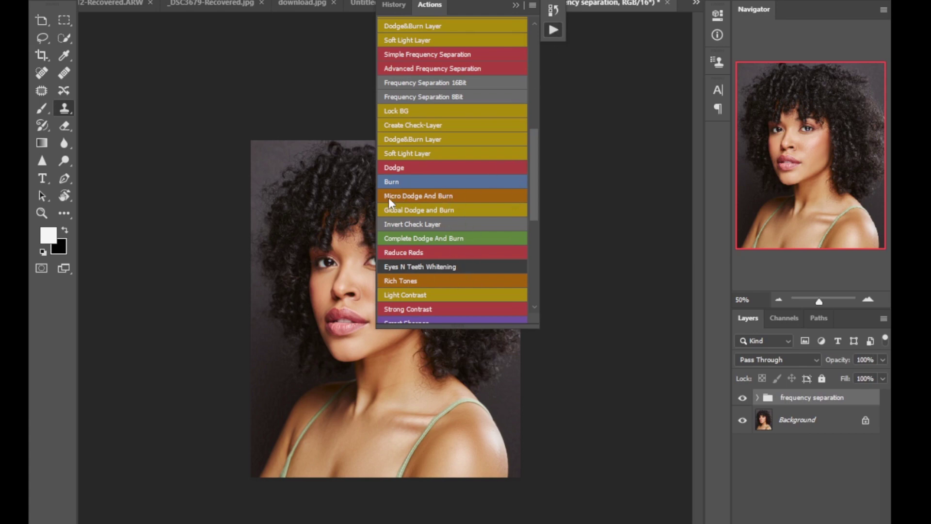
pyautogui.click(400, 213)
pyautogui.click(515, 4)
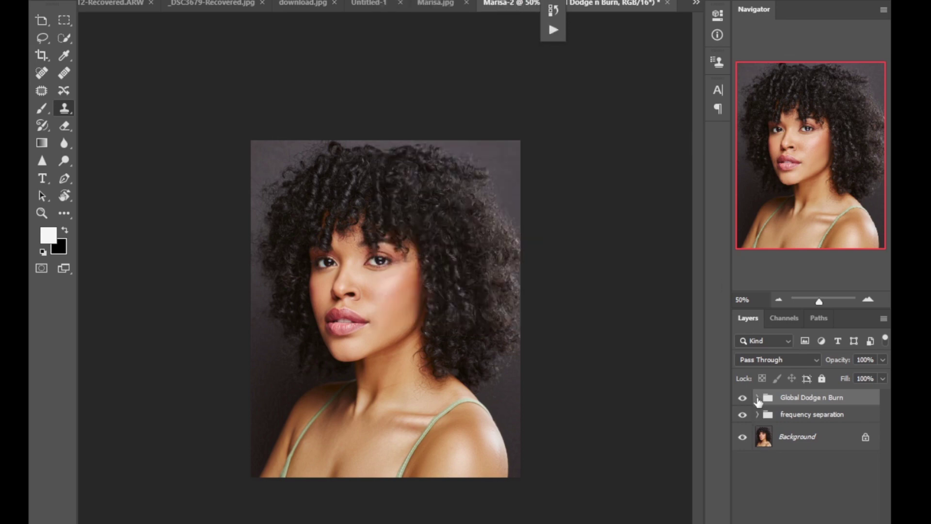
# Step: Paint with a white brush on the Burn layer's mask to darken the outer edge of the cheek beside the hair
pyautogui.click(758, 397)
pyautogui.click(806, 427)
pyautogui.press('x')
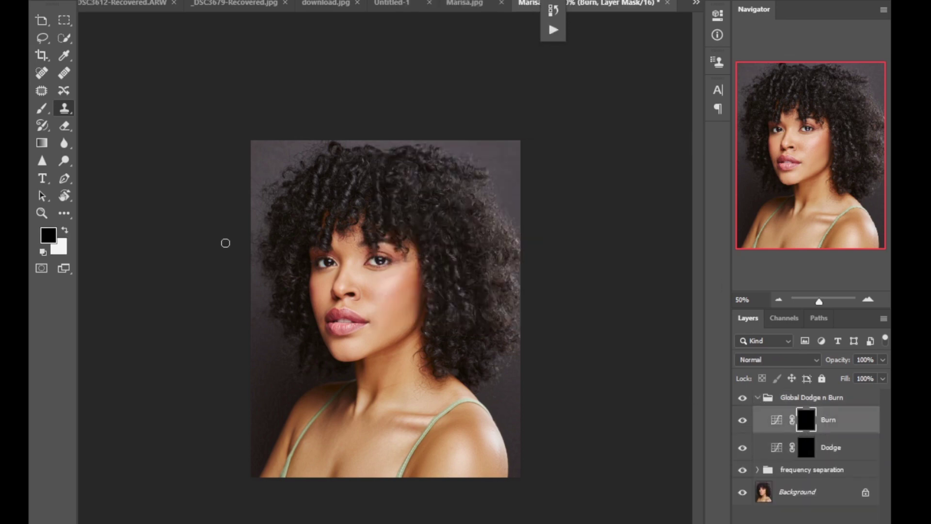
pyautogui.click(47, 106)
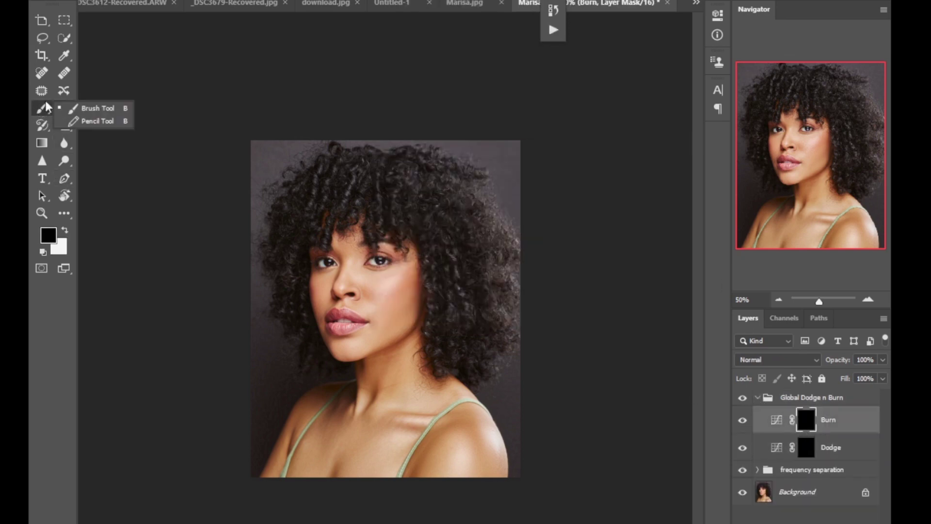
pyautogui.click(94, 108)
pyautogui.scroll(3, 400, 324)
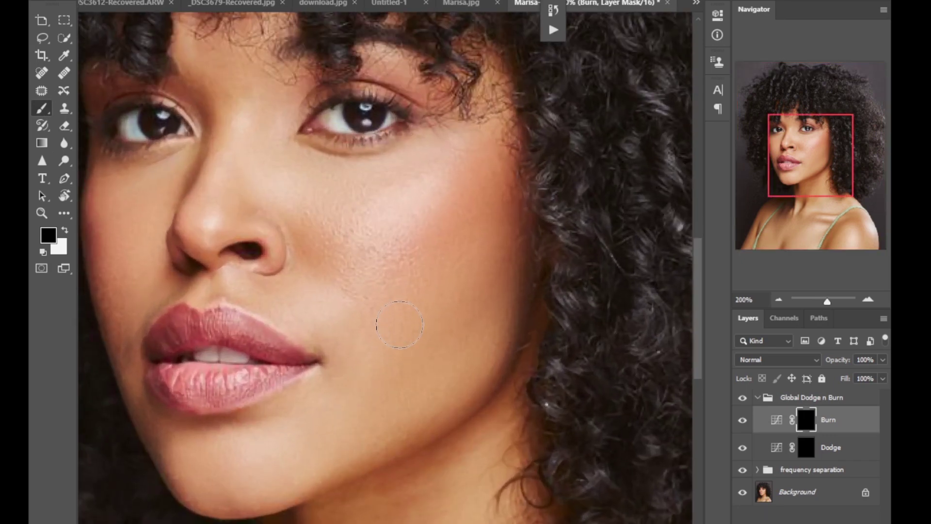
pyautogui.press('x')
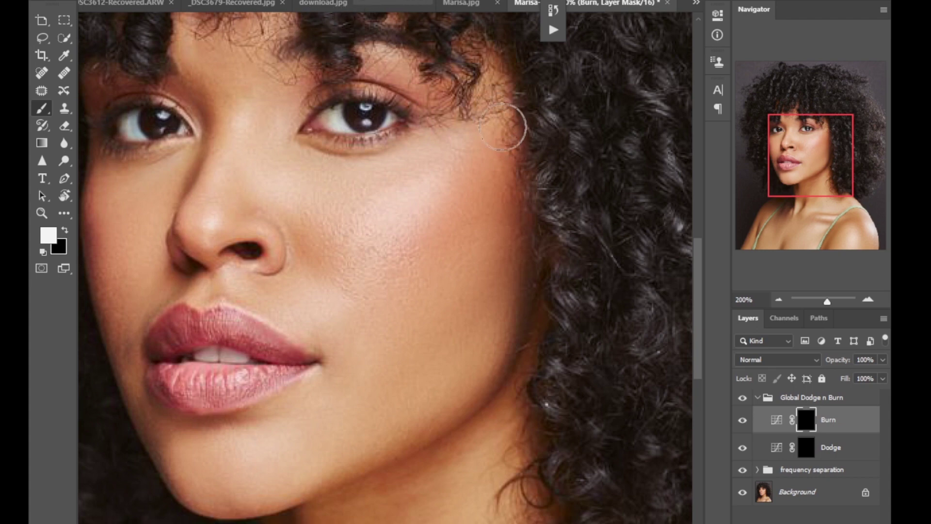
pyautogui.moveTo(511, 161)
pyautogui.mouseDown()
pyautogui.moveTo(519, 205)
pyautogui.moveTo(505, 246)
pyautogui.moveTo(511, 142)
pyautogui.moveTo(516, 222)
pyautogui.moveTo(504, 335)
pyautogui.moveTo(512, 116)
pyautogui.moveTo(497, 286)
pyautogui.moveTo(491, 256)
pyautogui.moveTo(434, 247)
pyautogui.moveTo(385, 285)
pyautogui.moveTo(443, 209)
pyautogui.moveTo(491, 178)
pyautogui.moveTo(500, 232)
pyautogui.moveTo(514, 178)
pyautogui.moveTo(497, 300)
pyautogui.mouseUp()
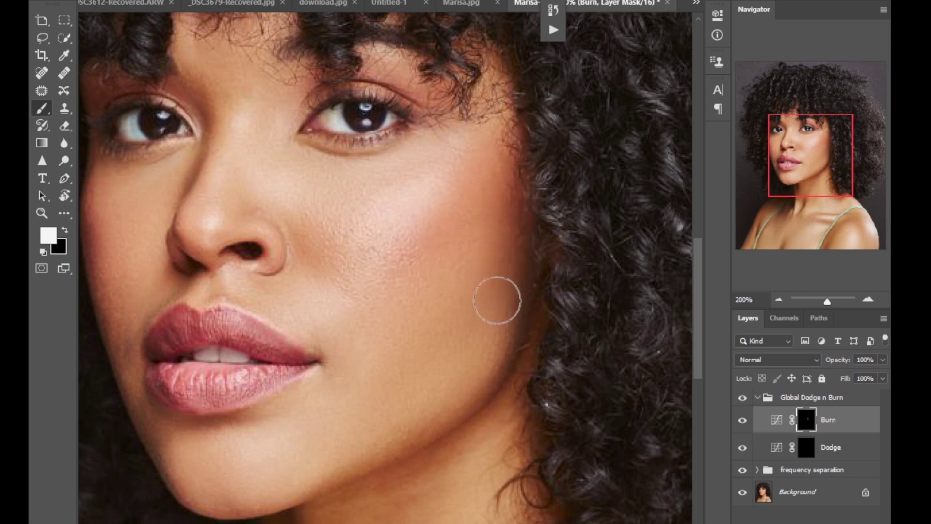
# Step: Paint white on the Dodge layer's mask to brighten the cheek beside the mouth
pyautogui.moveTo(809, 451); pyautogui.dragTo(805, 449)
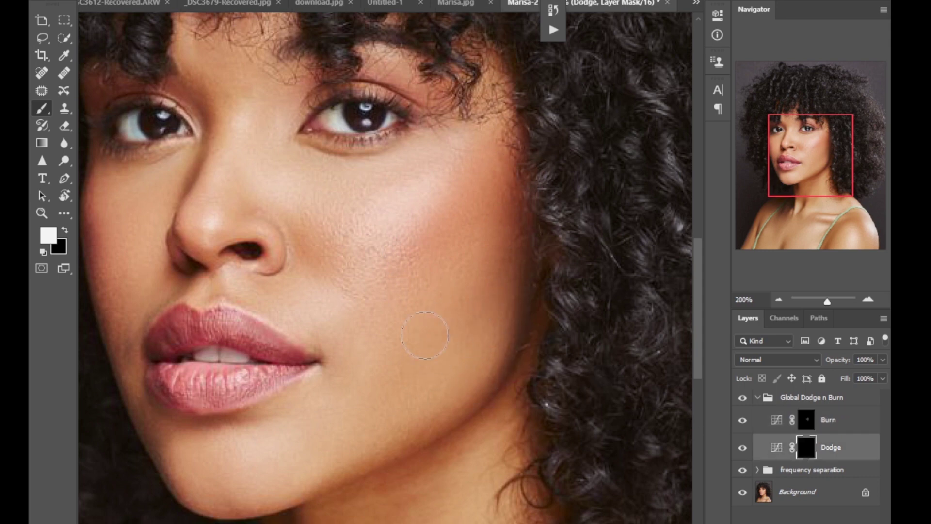
pyautogui.moveTo(386, 363)
pyautogui.mouseDown()
pyautogui.moveTo(483, 275)
pyautogui.moveTo(435, 328)
pyautogui.mouseUp()
pyautogui.click(805, 420)
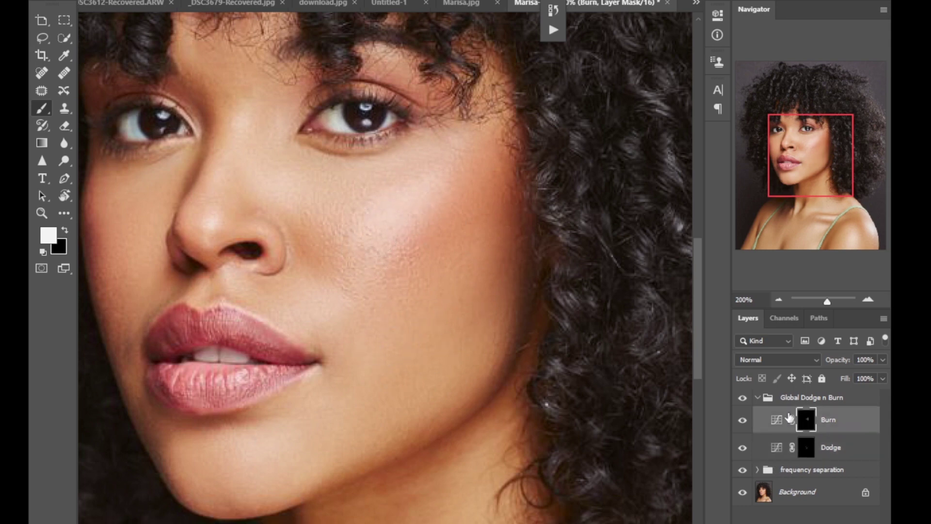
# Step: Brighten the highlights around the nose on the Dodge layer's mask, adjusting the brush size as needed
pyautogui.click(806, 447)
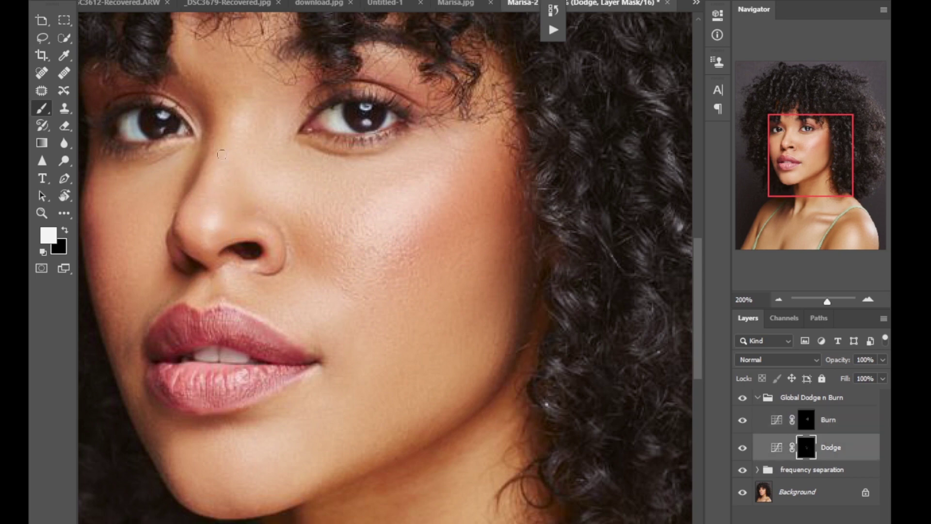
pyautogui.press(']')
pyautogui.press(']')
pyautogui.press(']')
pyautogui.press(']')
pyautogui.press(']')
pyautogui.press(']')
# Step: Enlarge the brush and paint white on the Dodge layer's mask over the highlights of the neck and chest
pyautogui.hotkey('ctrl', '-')
pyautogui.hotkey('ctrl', '-')
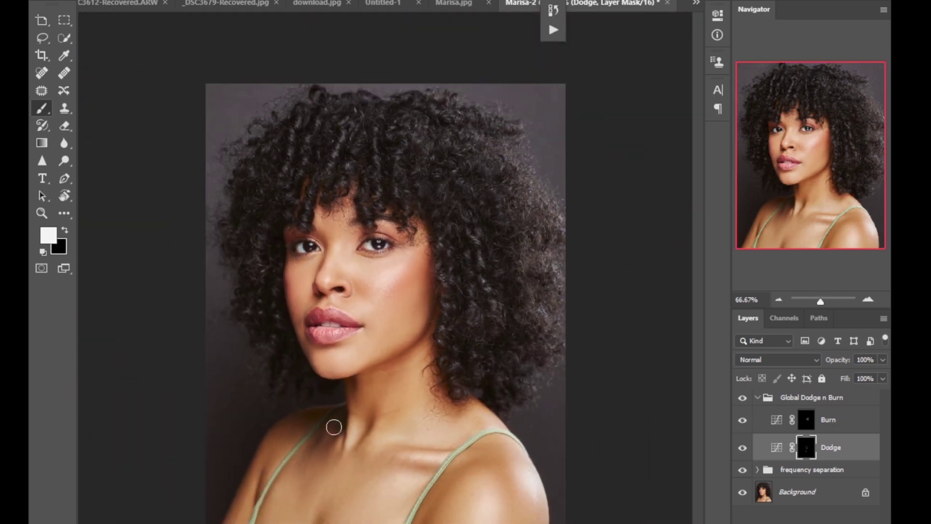
pyautogui.press(']')
pyautogui.press(']')
pyautogui.press(']')
pyautogui.press(']')
pyautogui.press(']')
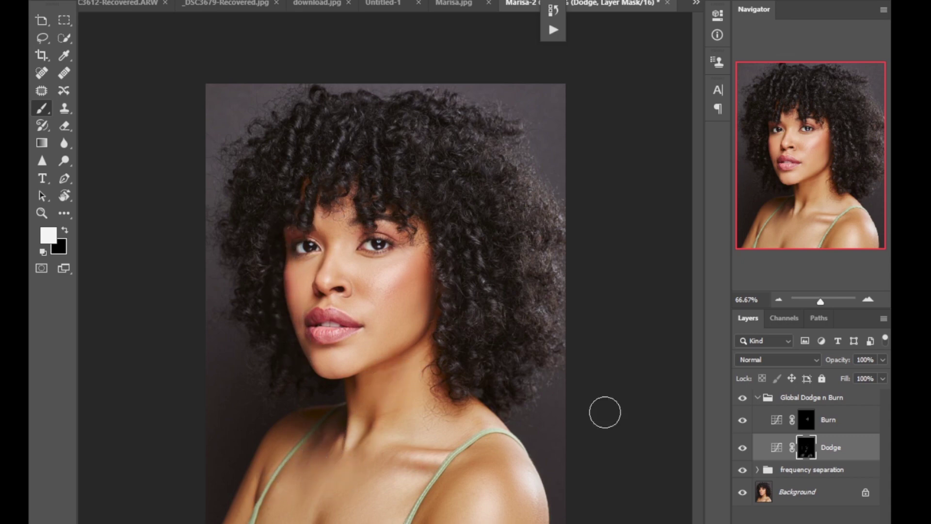
# Step: Collapse the Global Dodge n Burn group and toggle its visibility to compare the portrait before and after
pyautogui.click(758, 397)
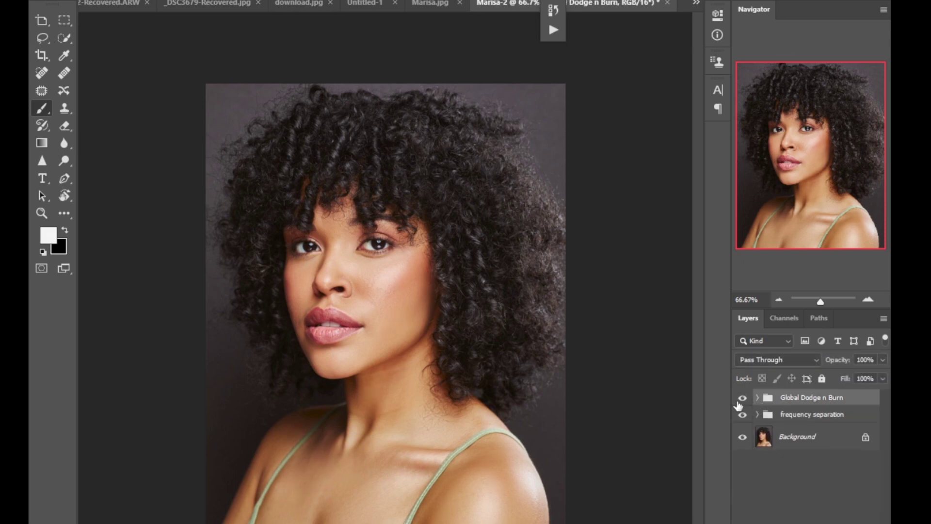
pyautogui.click(741, 400)
pyautogui.click(741, 399)
pyautogui.click(741, 399)
pyautogui.click(741, 400)
# Step: Add a Color Balance adjustment layer, shift the midtones toward blue and fine-tune their cyan-red balance
pyautogui.click(825, 523)
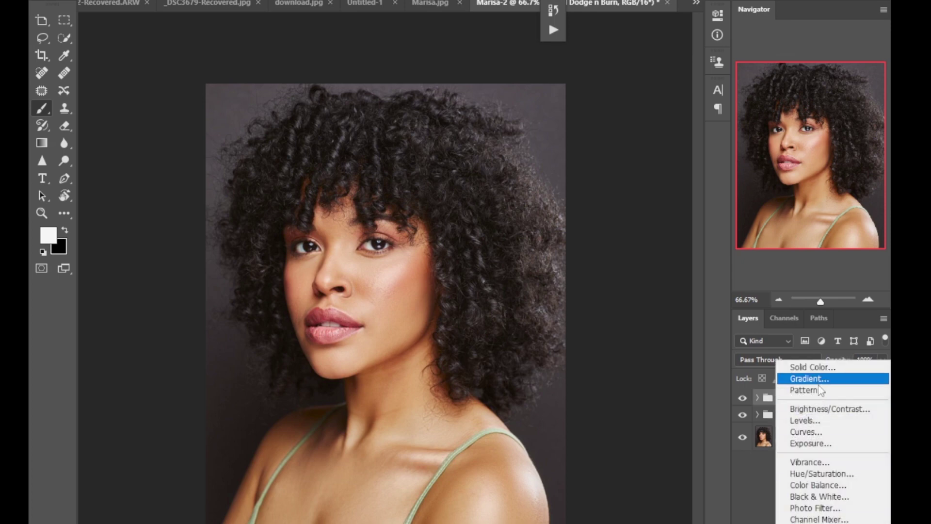
pyautogui.click(814, 487)
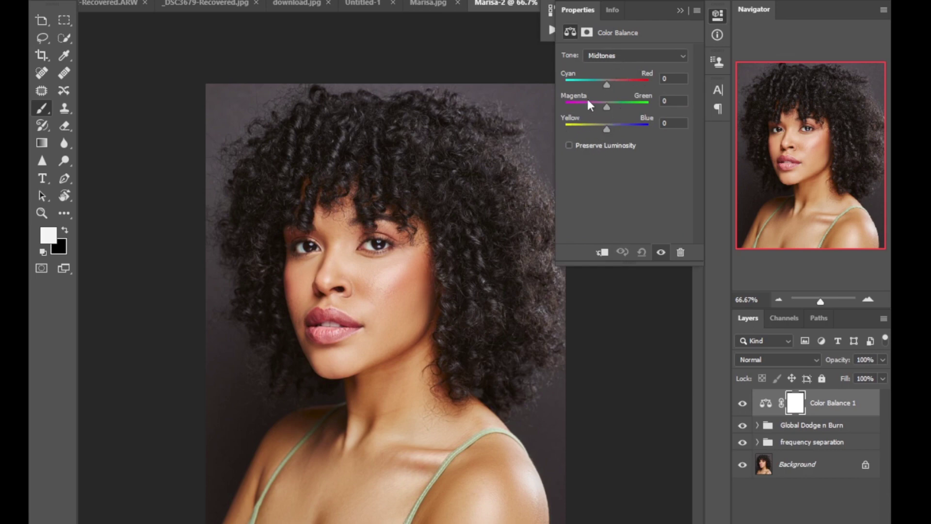
pyautogui.click(612, 56)
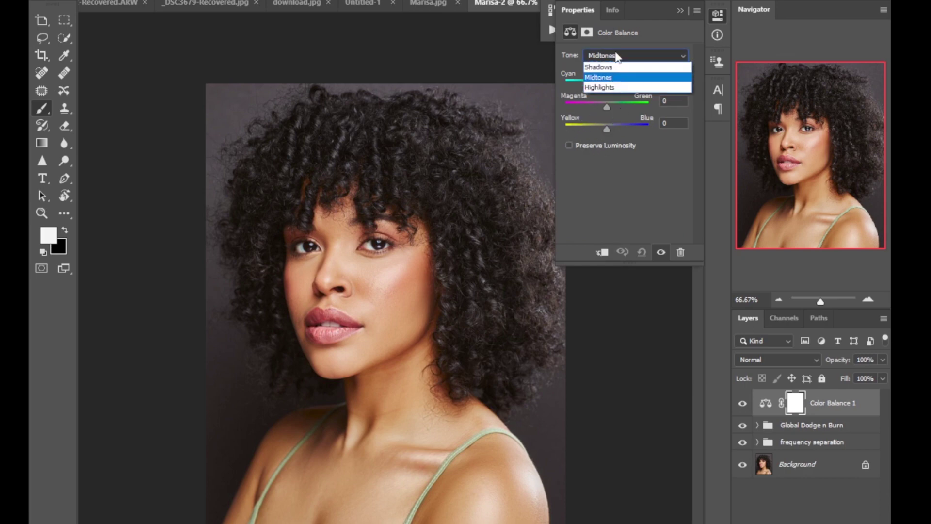
pyautogui.click(604, 78)
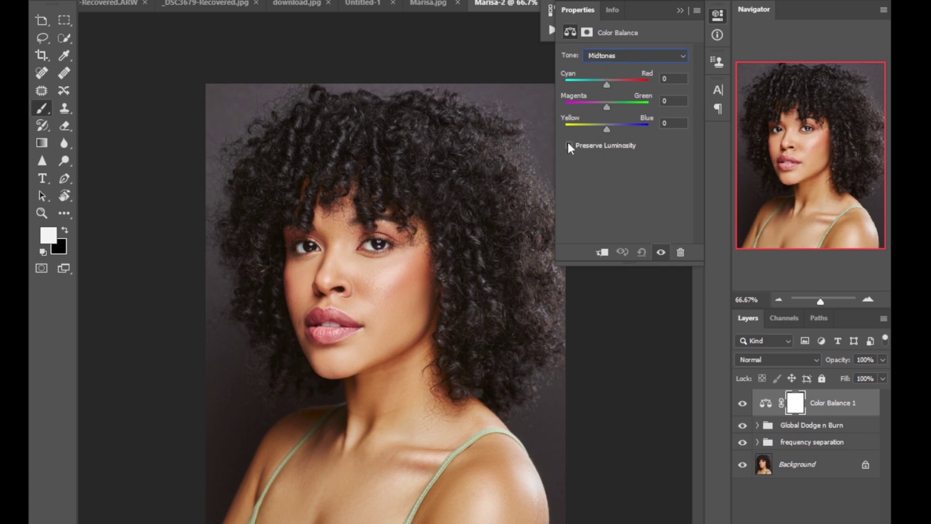
pyautogui.moveTo(606, 128); pyautogui.dragTo(616, 126)
pyautogui.click(604, 83)
pyautogui.moveTo(604, 87); pyautogui.dragTo(607, 86)
# Step: Shift the Color Balance shadows slightly toward blue and fine-tune their cyan-red balance
pyautogui.click(619, 56)
pyautogui.click(607, 67)
pyautogui.moveTo(607, 126); pyautogui.dragTo(609, 132)
pyautogui.moveTo(608, 83); pyautogui.dragTo(606, 80)
pyautogui.click(680, 10)
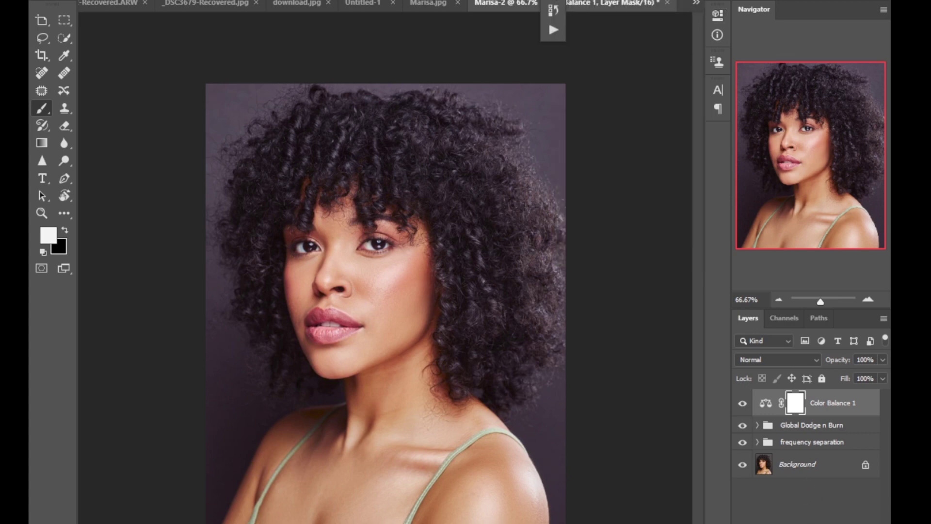
# Step: Add a Selective Color adjustment layer and slightly reduce the black amount in the Blacks
pyautogui.click(812, 523)
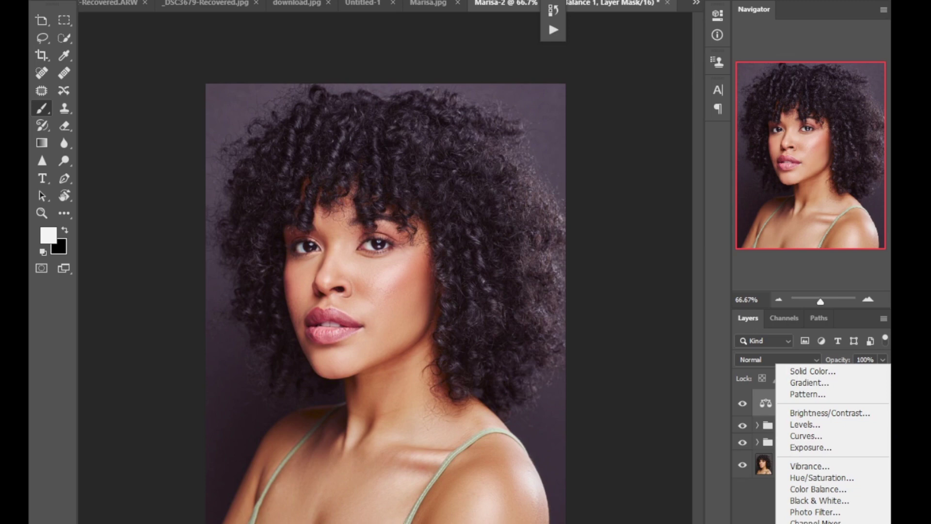
pyautogui.click(815, 523)
pyautogui.click(616, 68)
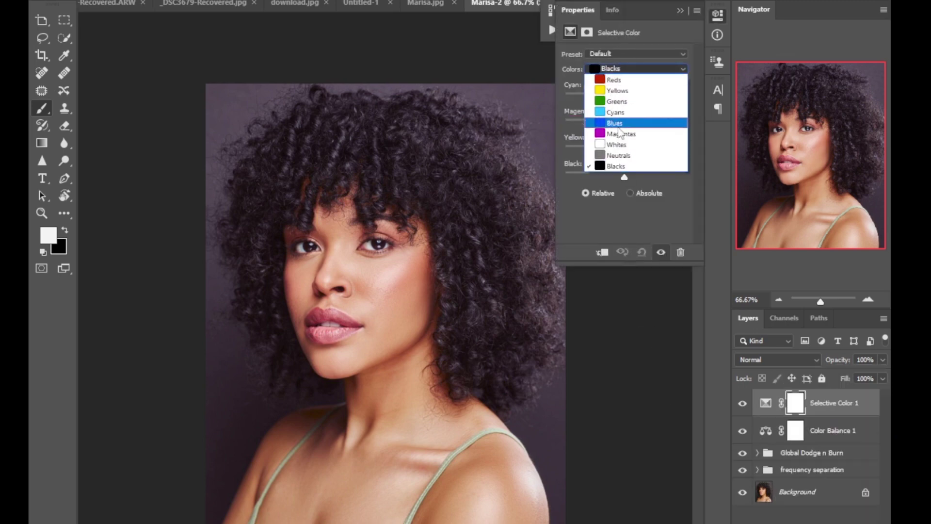
pyautogui.click(627, 166)
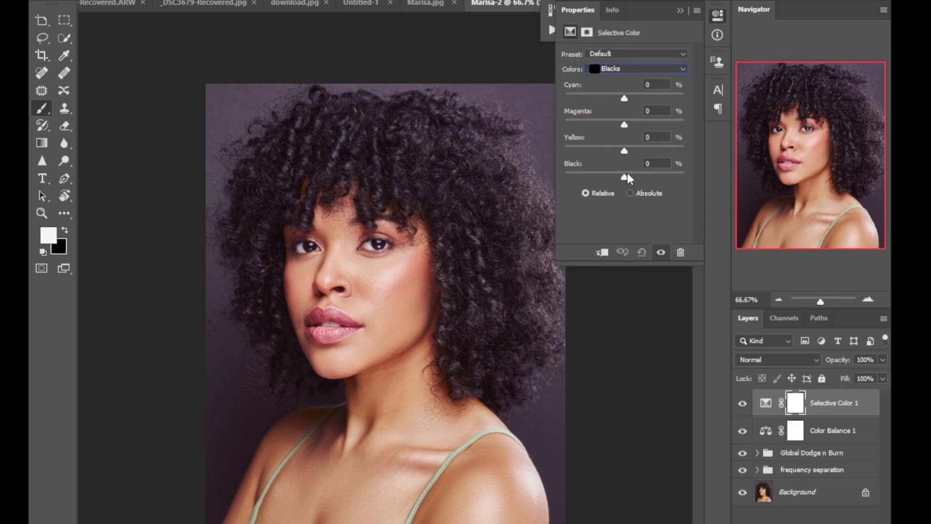
pyautogui.moveTo(625, 178); pyautogui.dragTo(622, 177)
# Step: Set the Selective Color Reds to cyan -9% and yellow -3%, and select the Yellows range
pyautogui.click(631, 68)
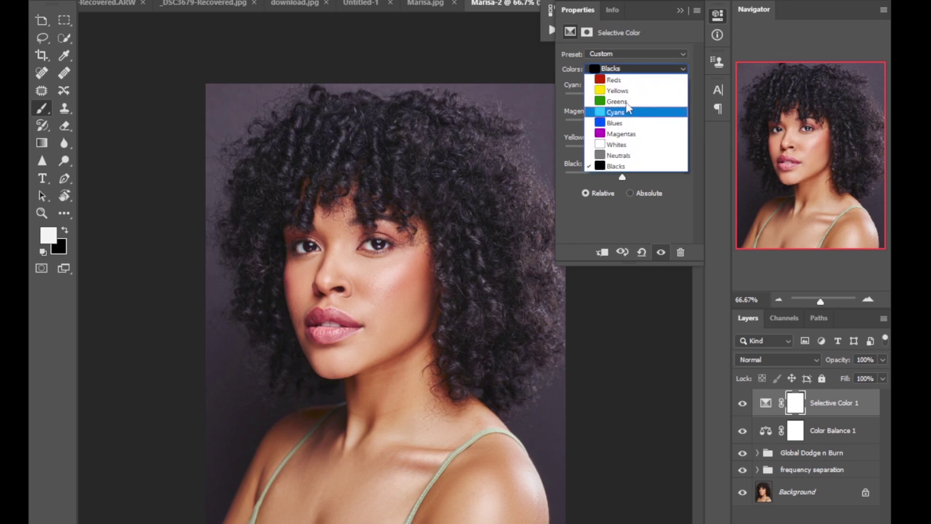
pyautogui.click(625, 80)
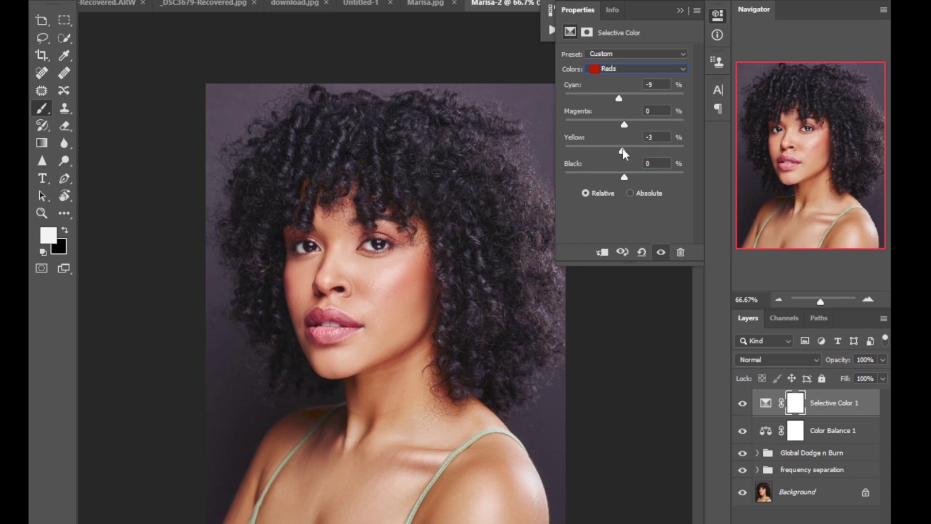
pyautogui.click(626, 68)
pyautogui.click(616, 91)
pyautogui.click(682, 11)
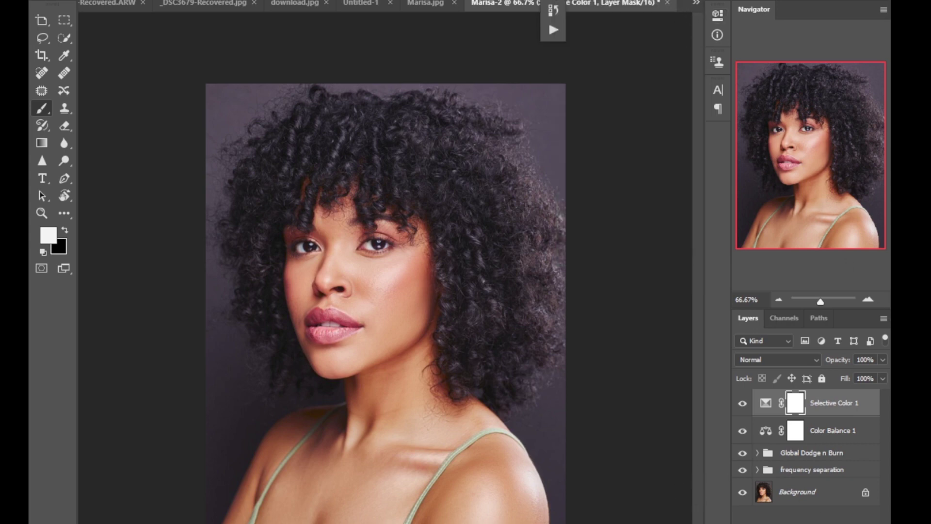
# Step: Add a Vibrance adjustment layer with vibrance set to +8
pyautogui.click(820, 523)
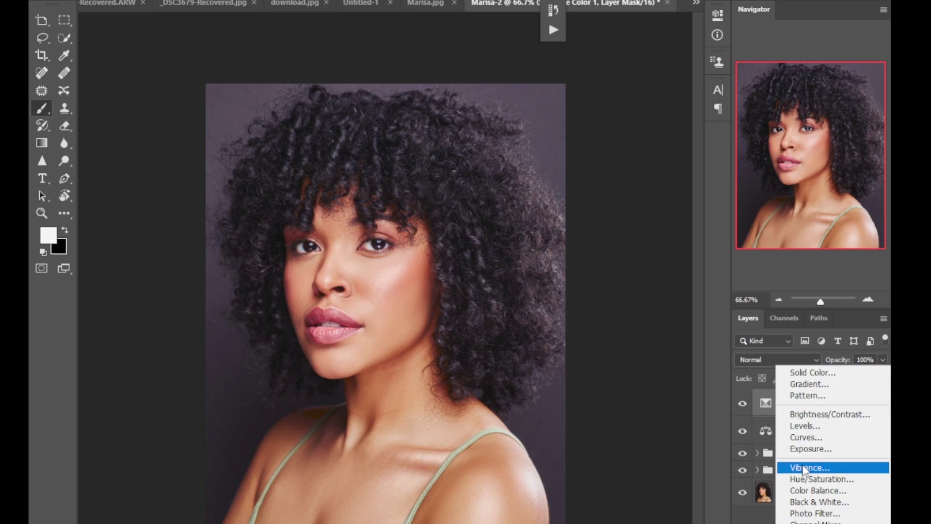
pyautogui.click(820, 467)
pyautogui.moveTo(624, 67); pyautogui.dragTo(629, 70)
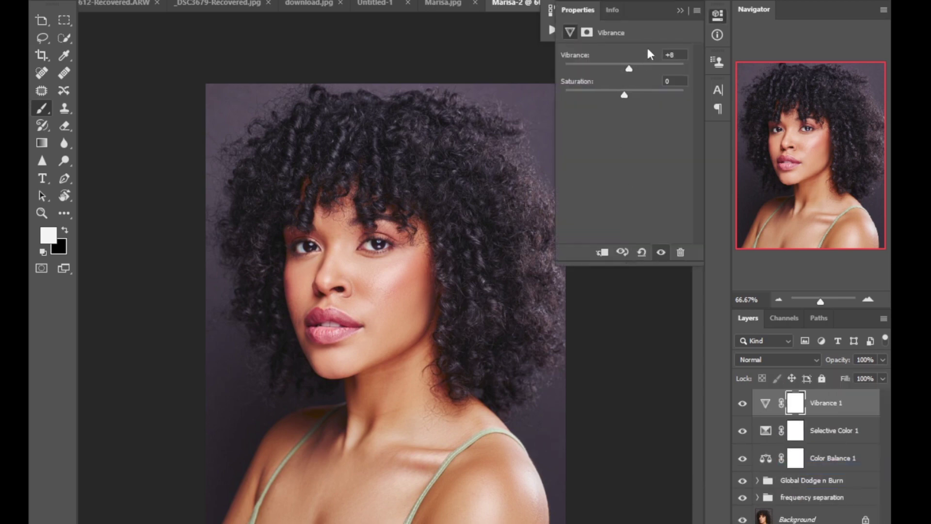
pyautogui.click(681, 10)
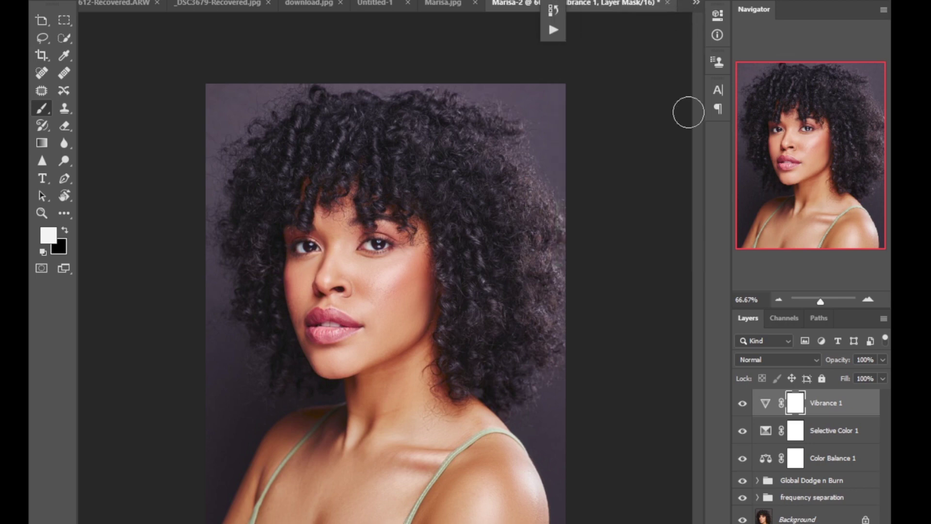
pyautogui.click(742, 406)
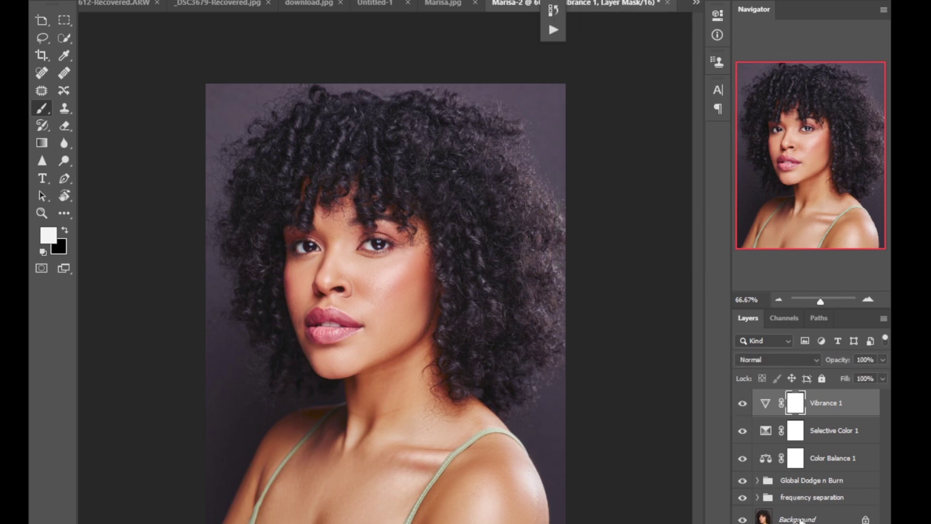